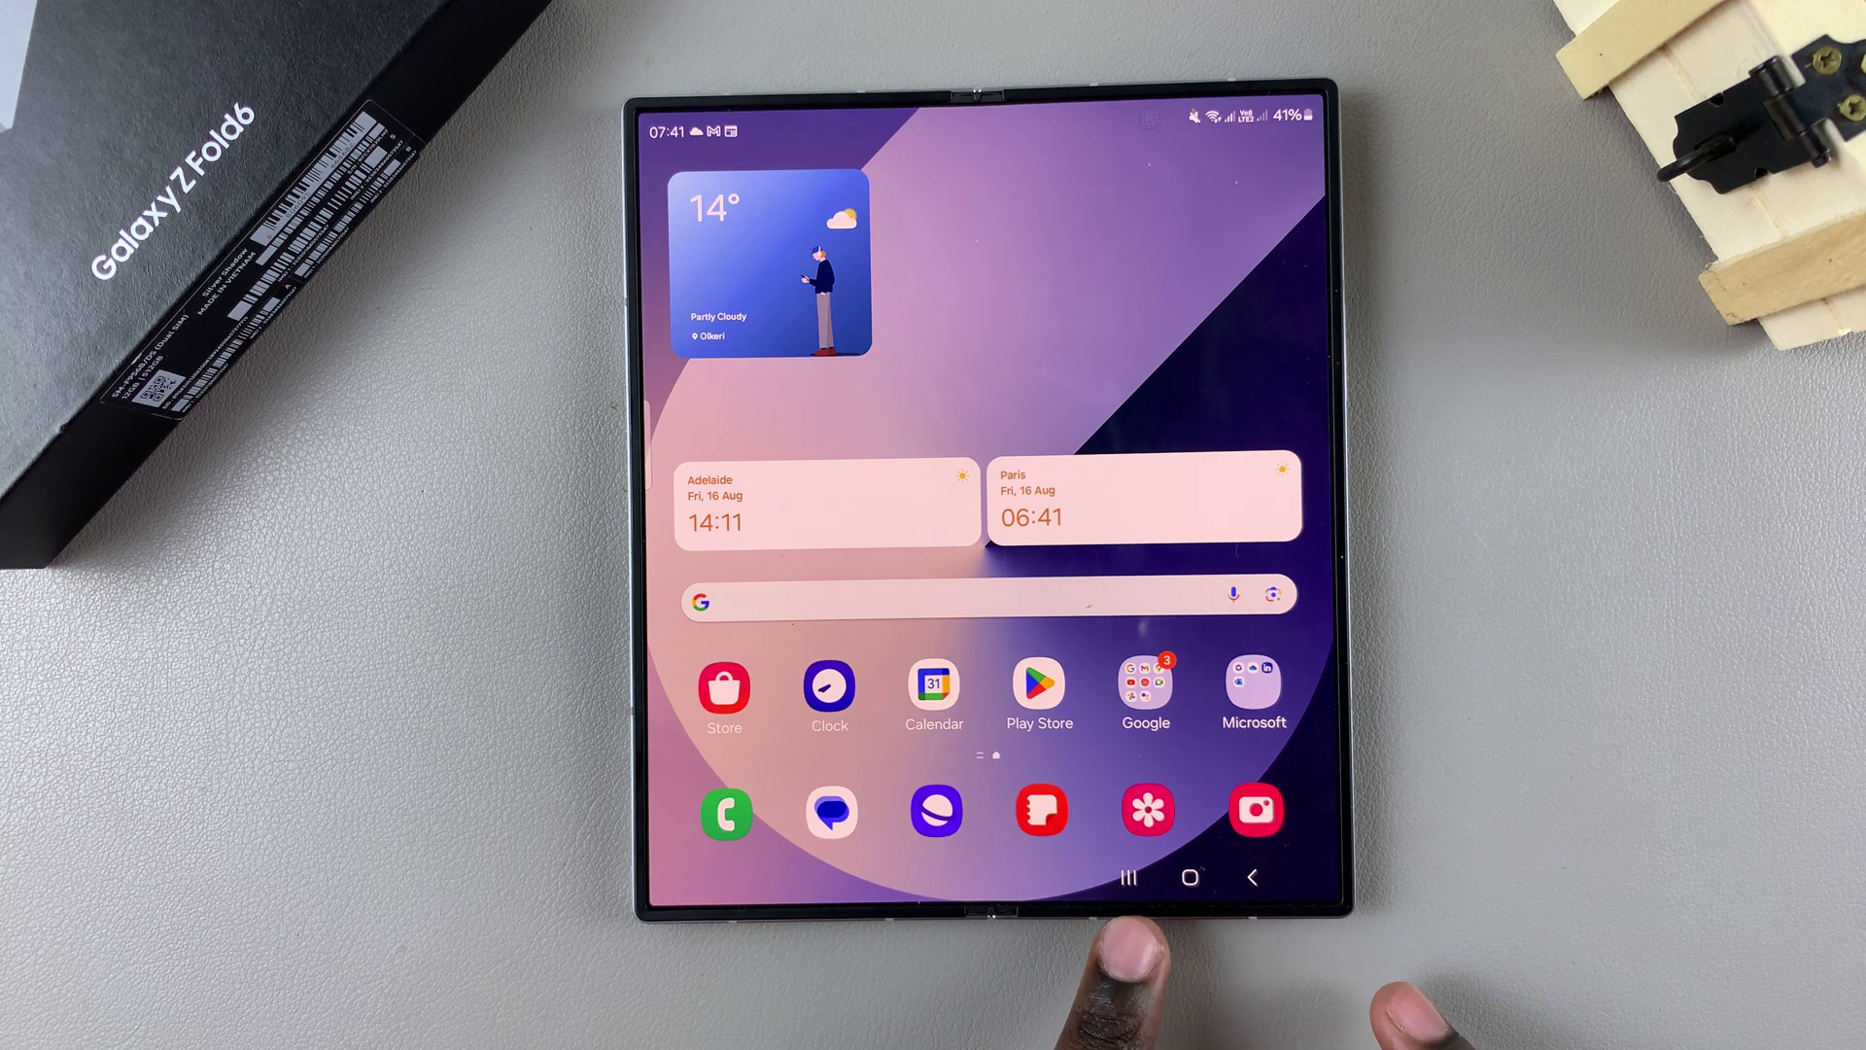
# Try the Recents, Home and Back buttons, briefly visiting the Play Store.
pyautogui.click(1127, 878)
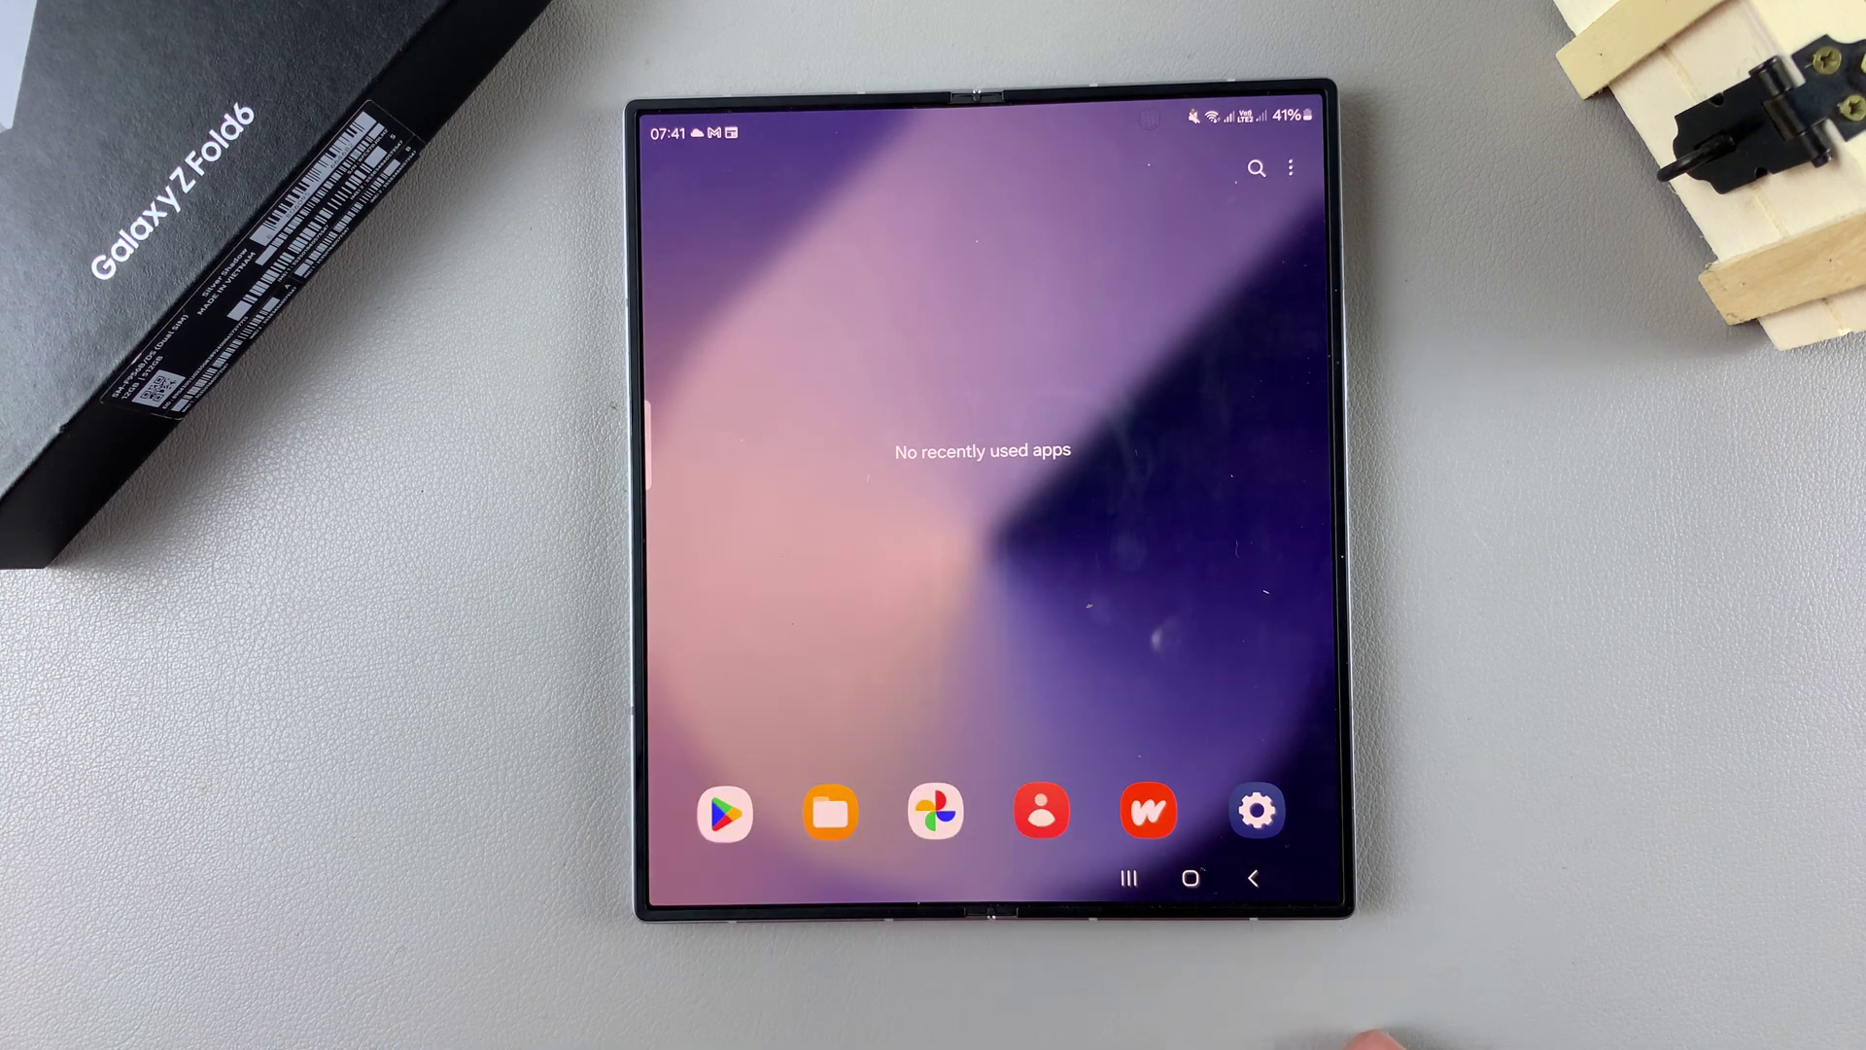
pyautogui.click(1254, 878)
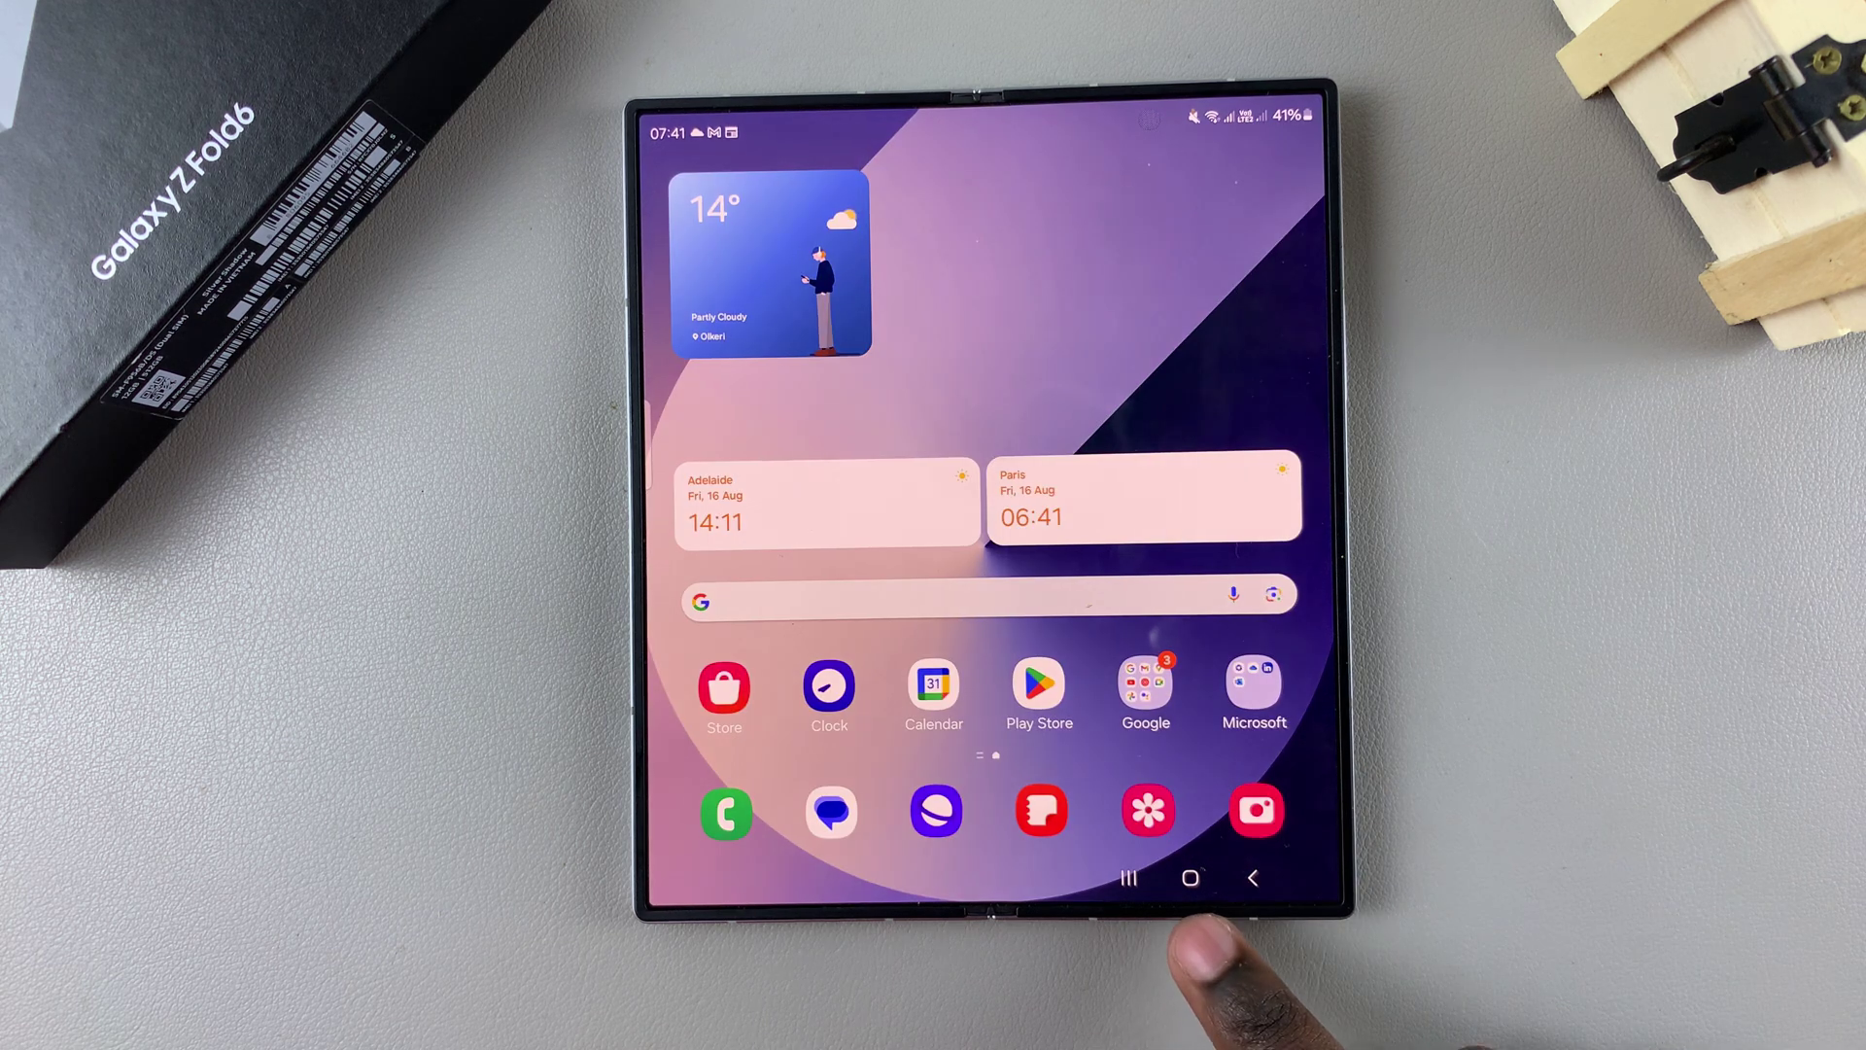
pyautogui.click(1038, 685)
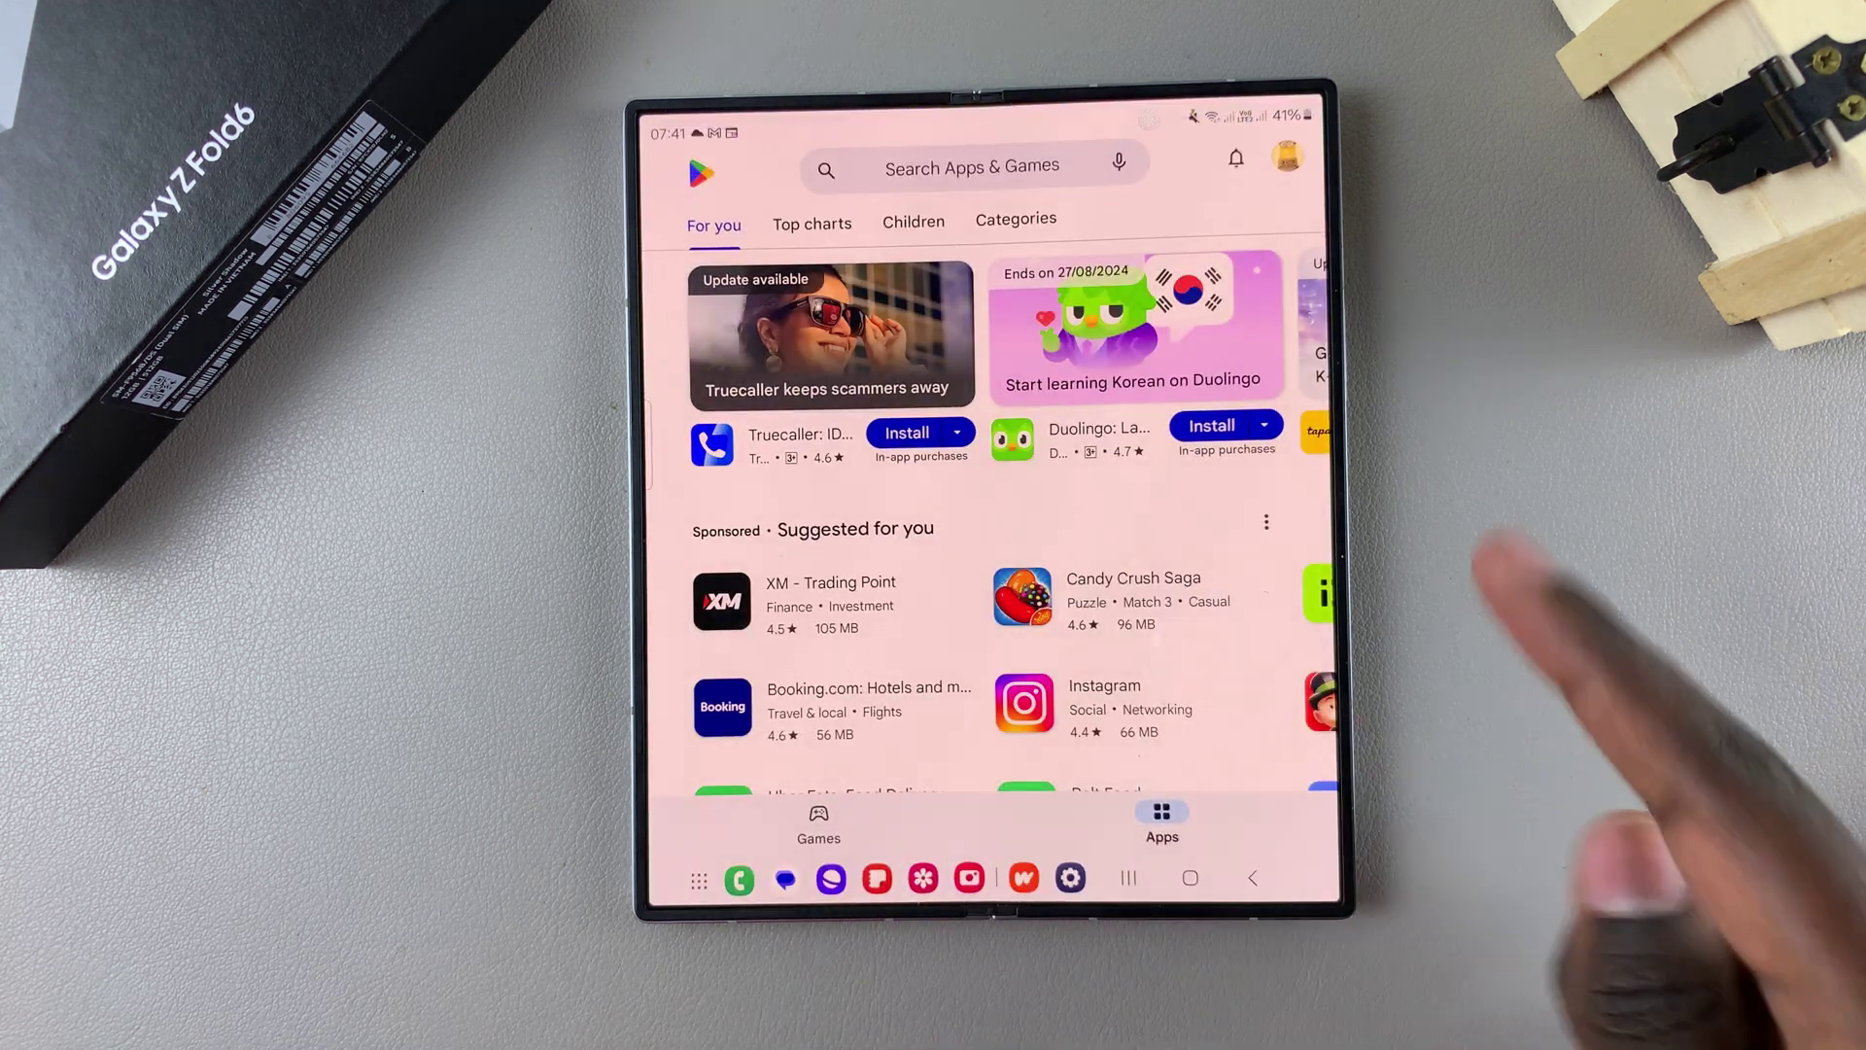
pyautogui.click(1190, 879)
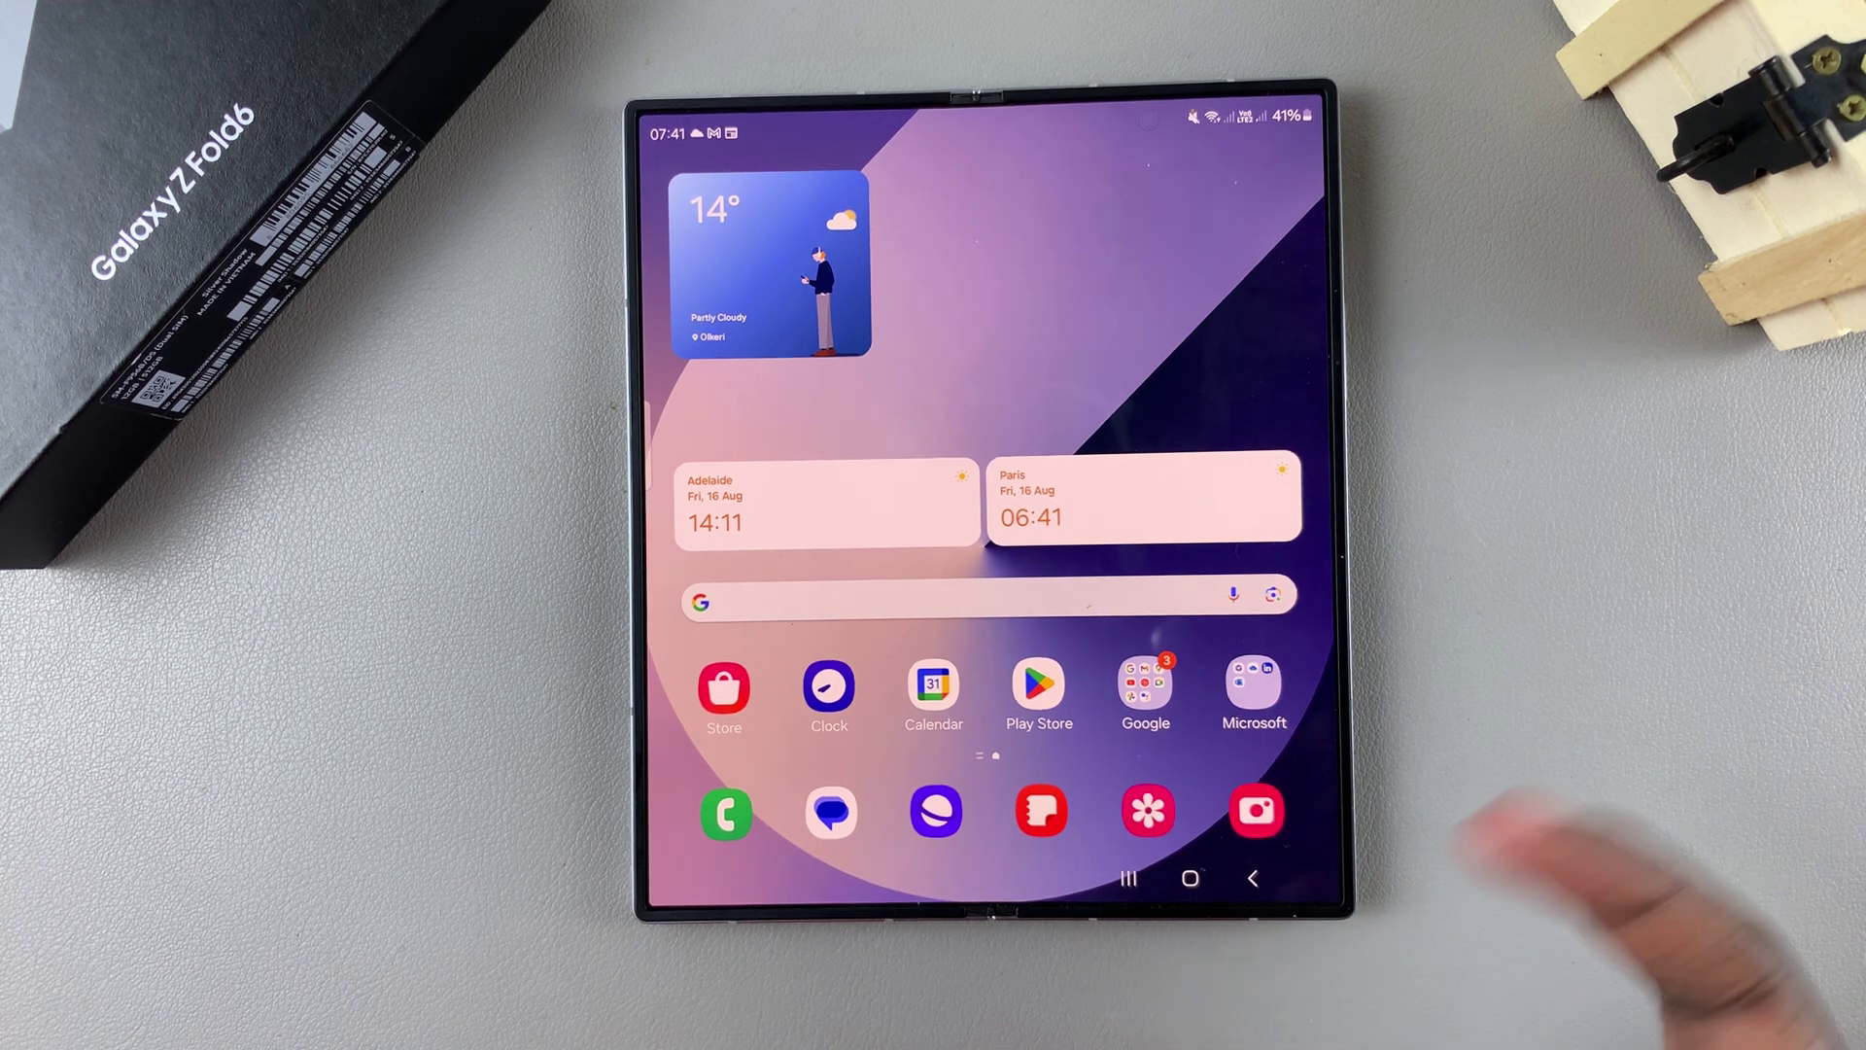
# Reach the Candy Crush Saga page in Play Store and back out to the home screen with the buttons.
pyautogui.click(1039, 685)
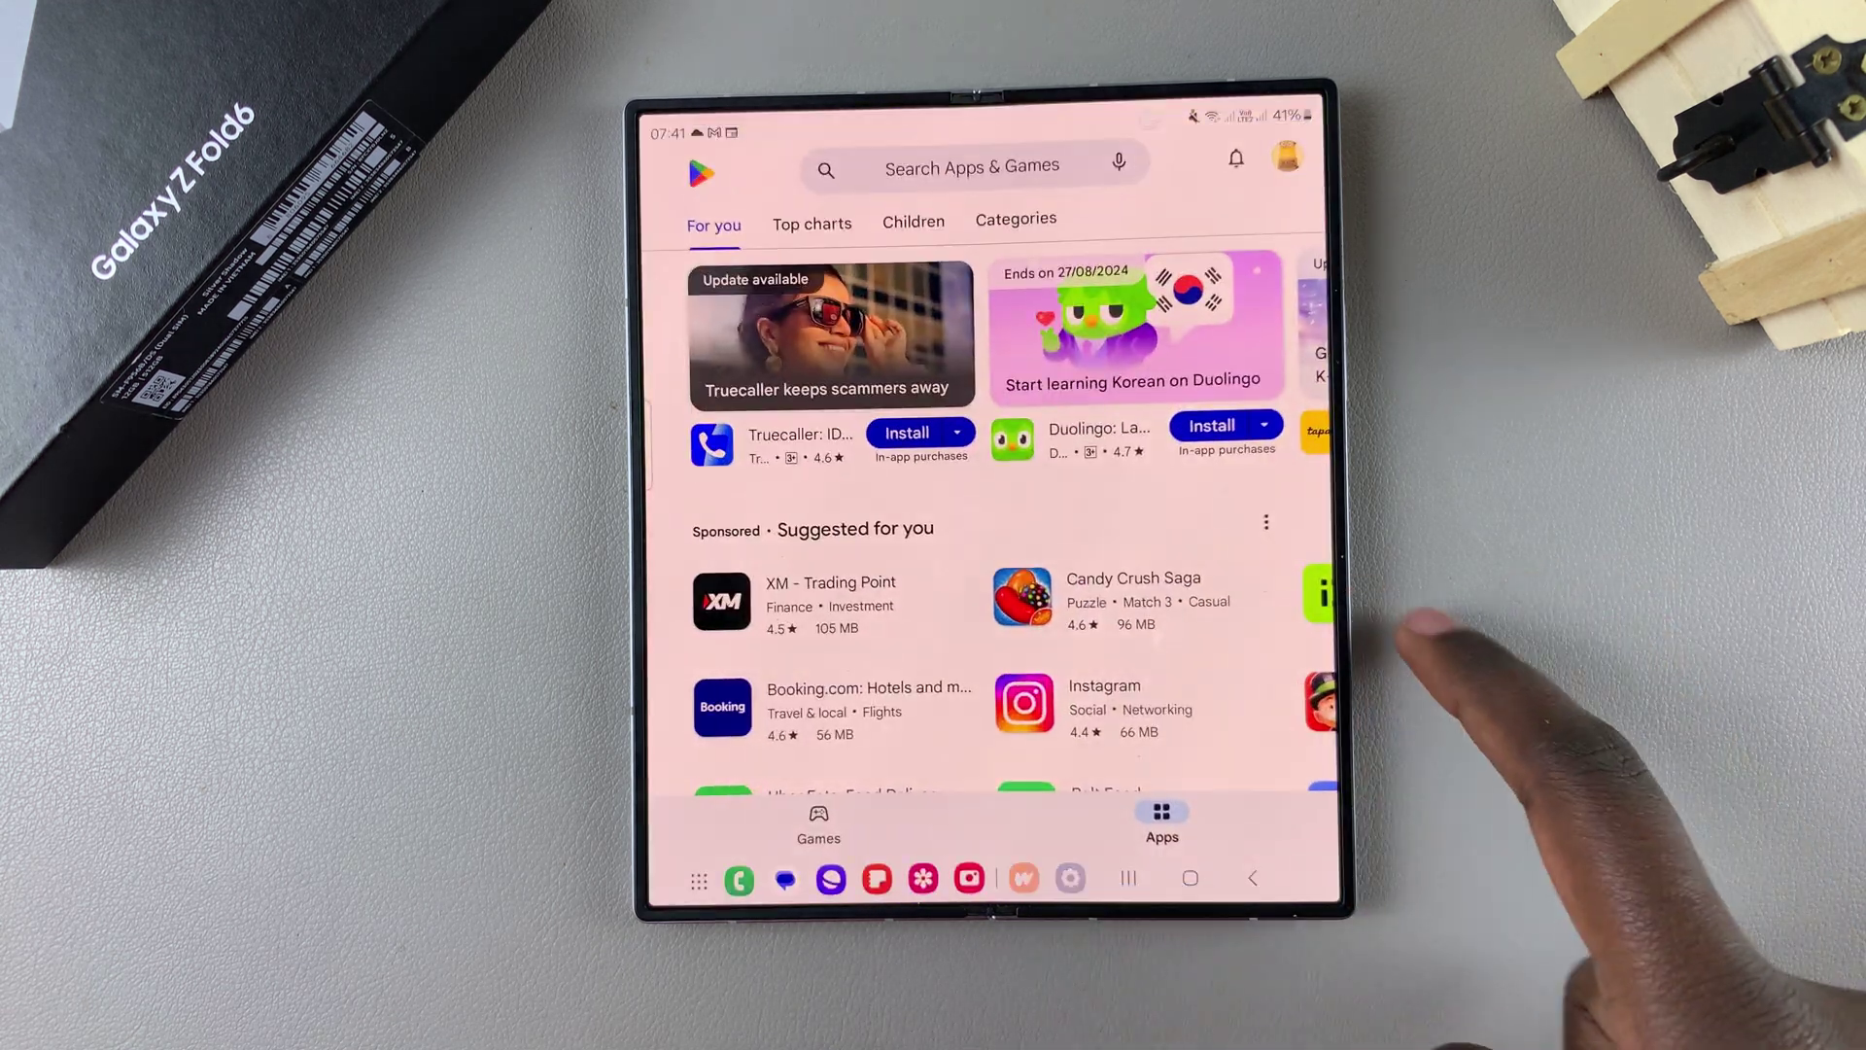
pyautogui.click(1138, 703)
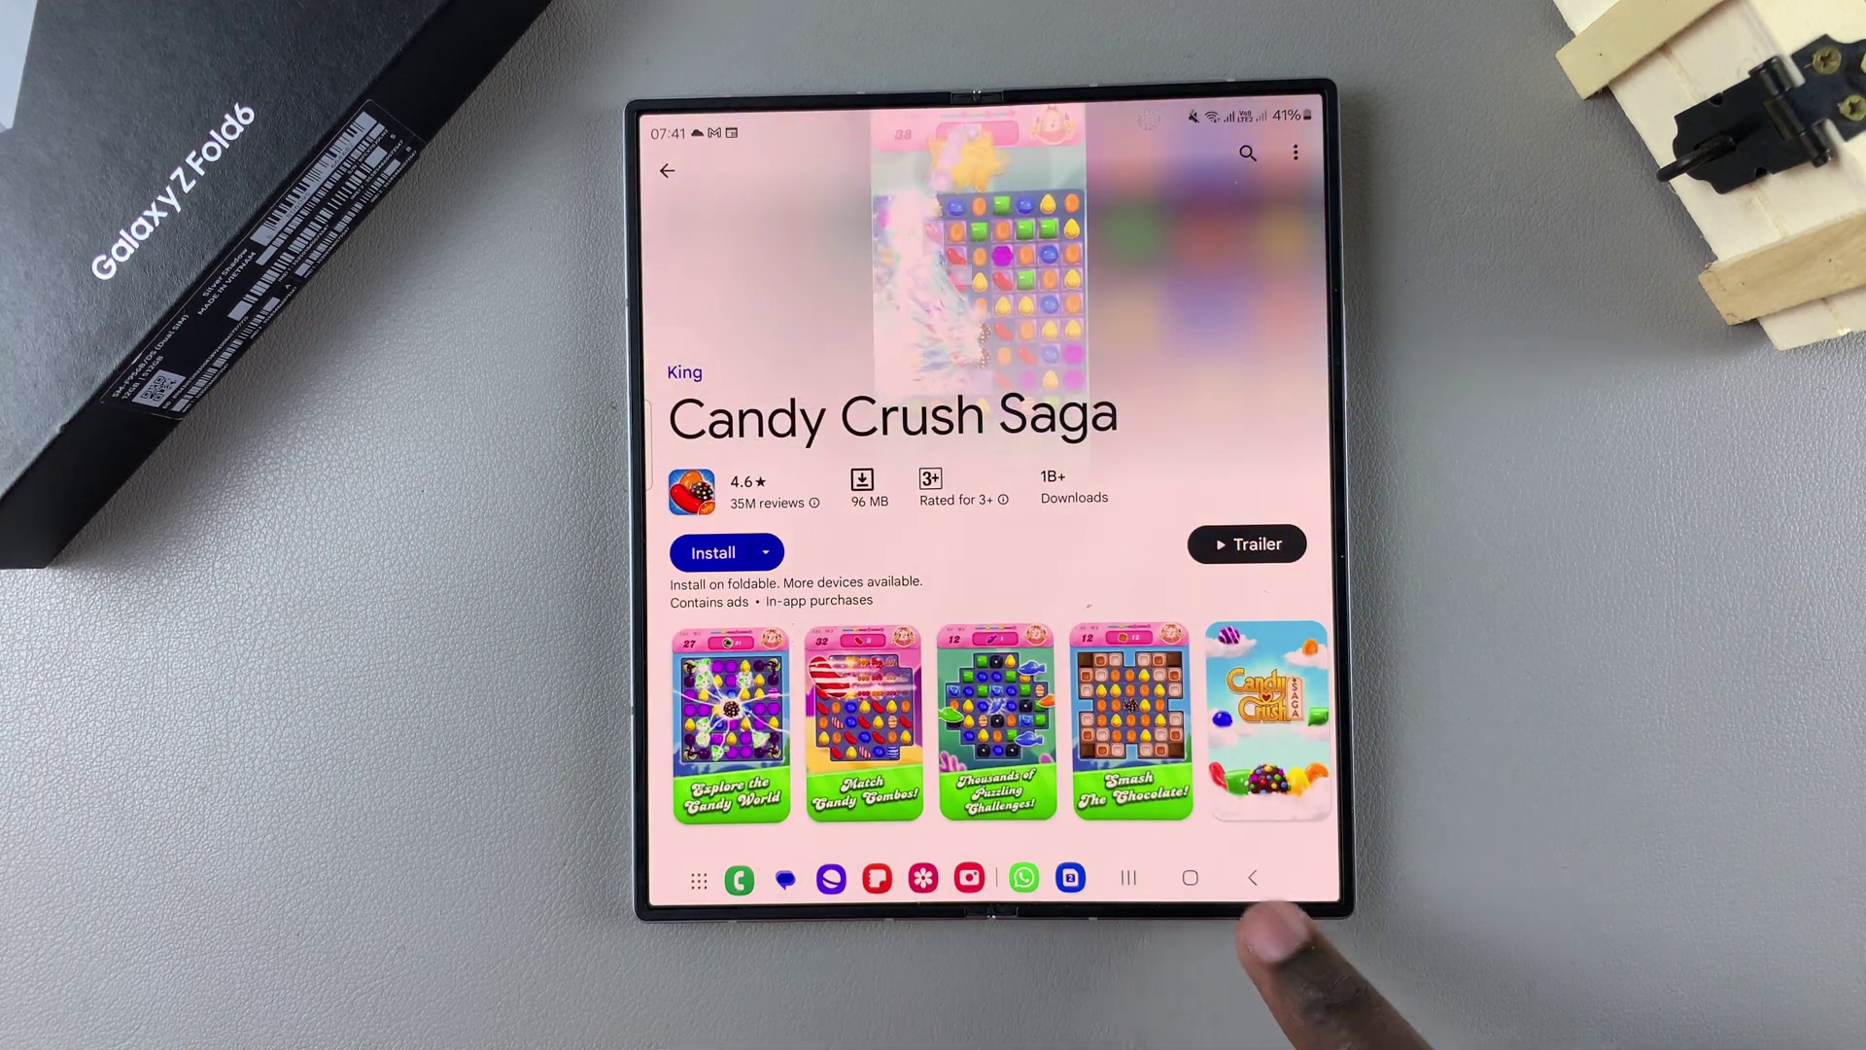
pyautogui.click(1251, 879)
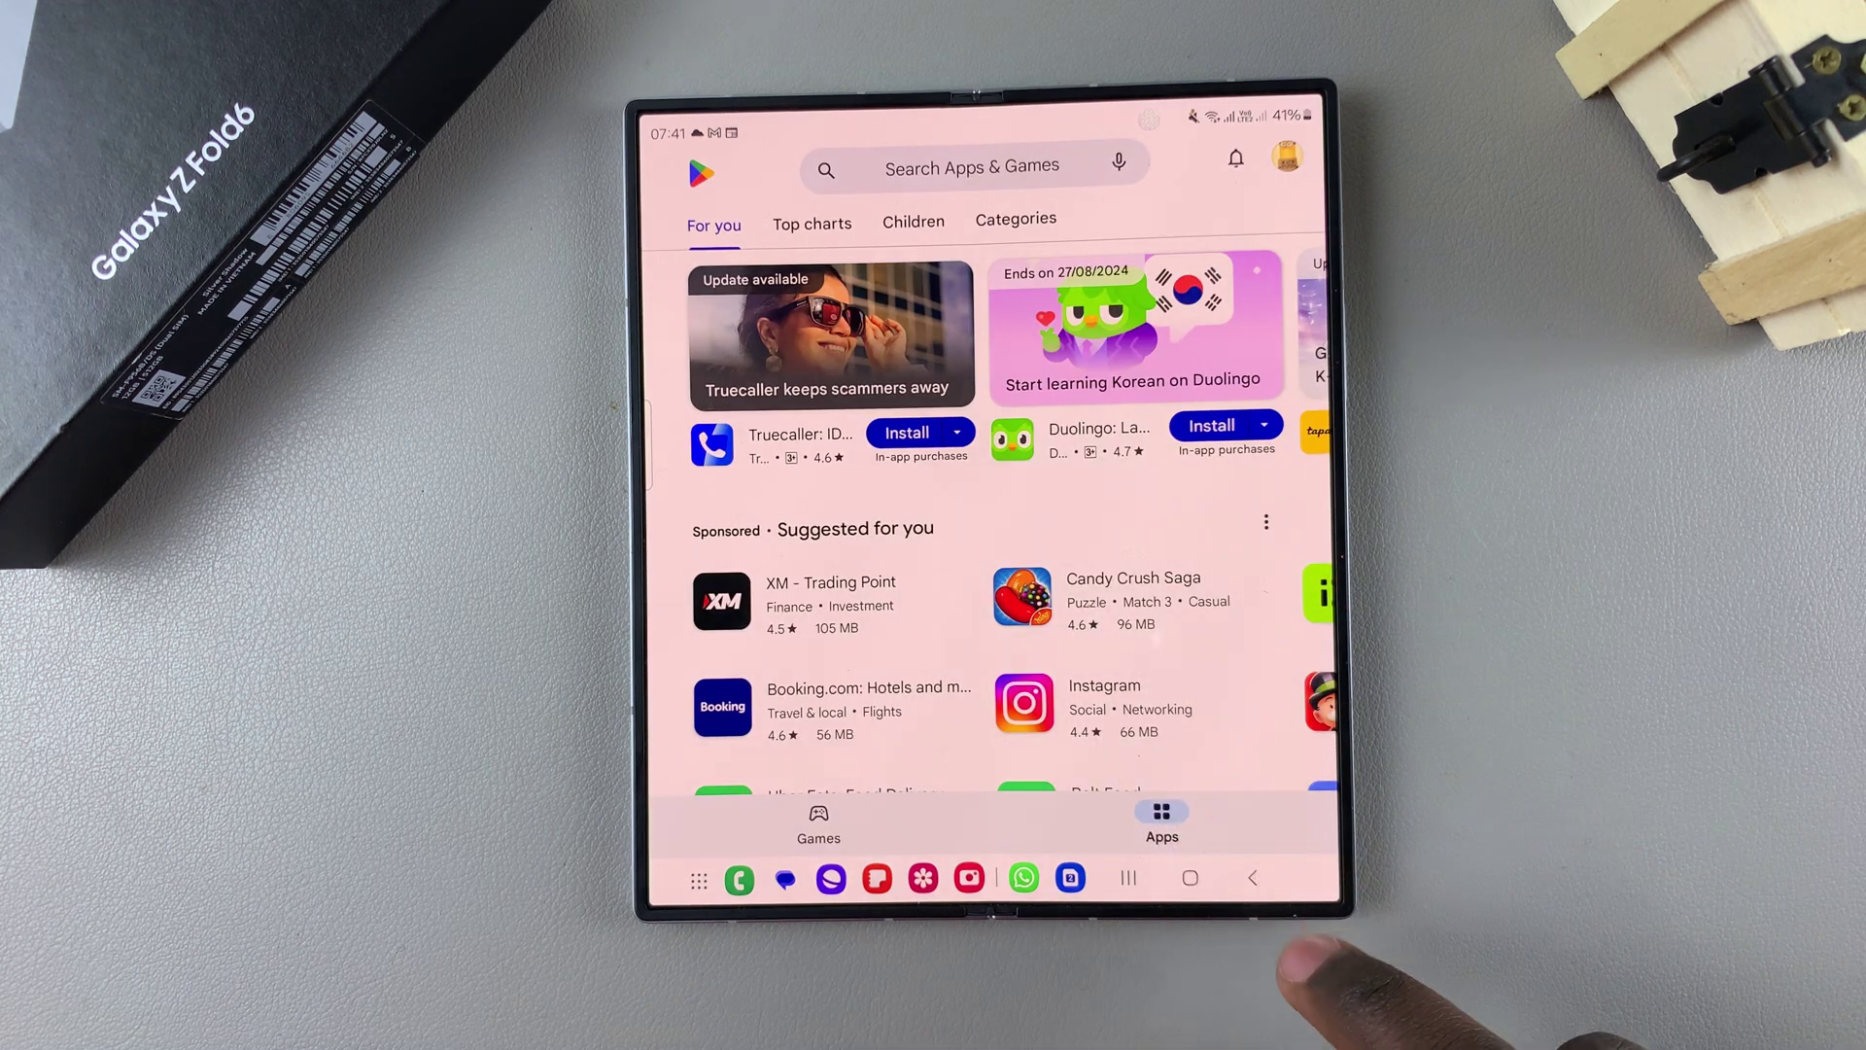
pyautogui.click(1251, 878)
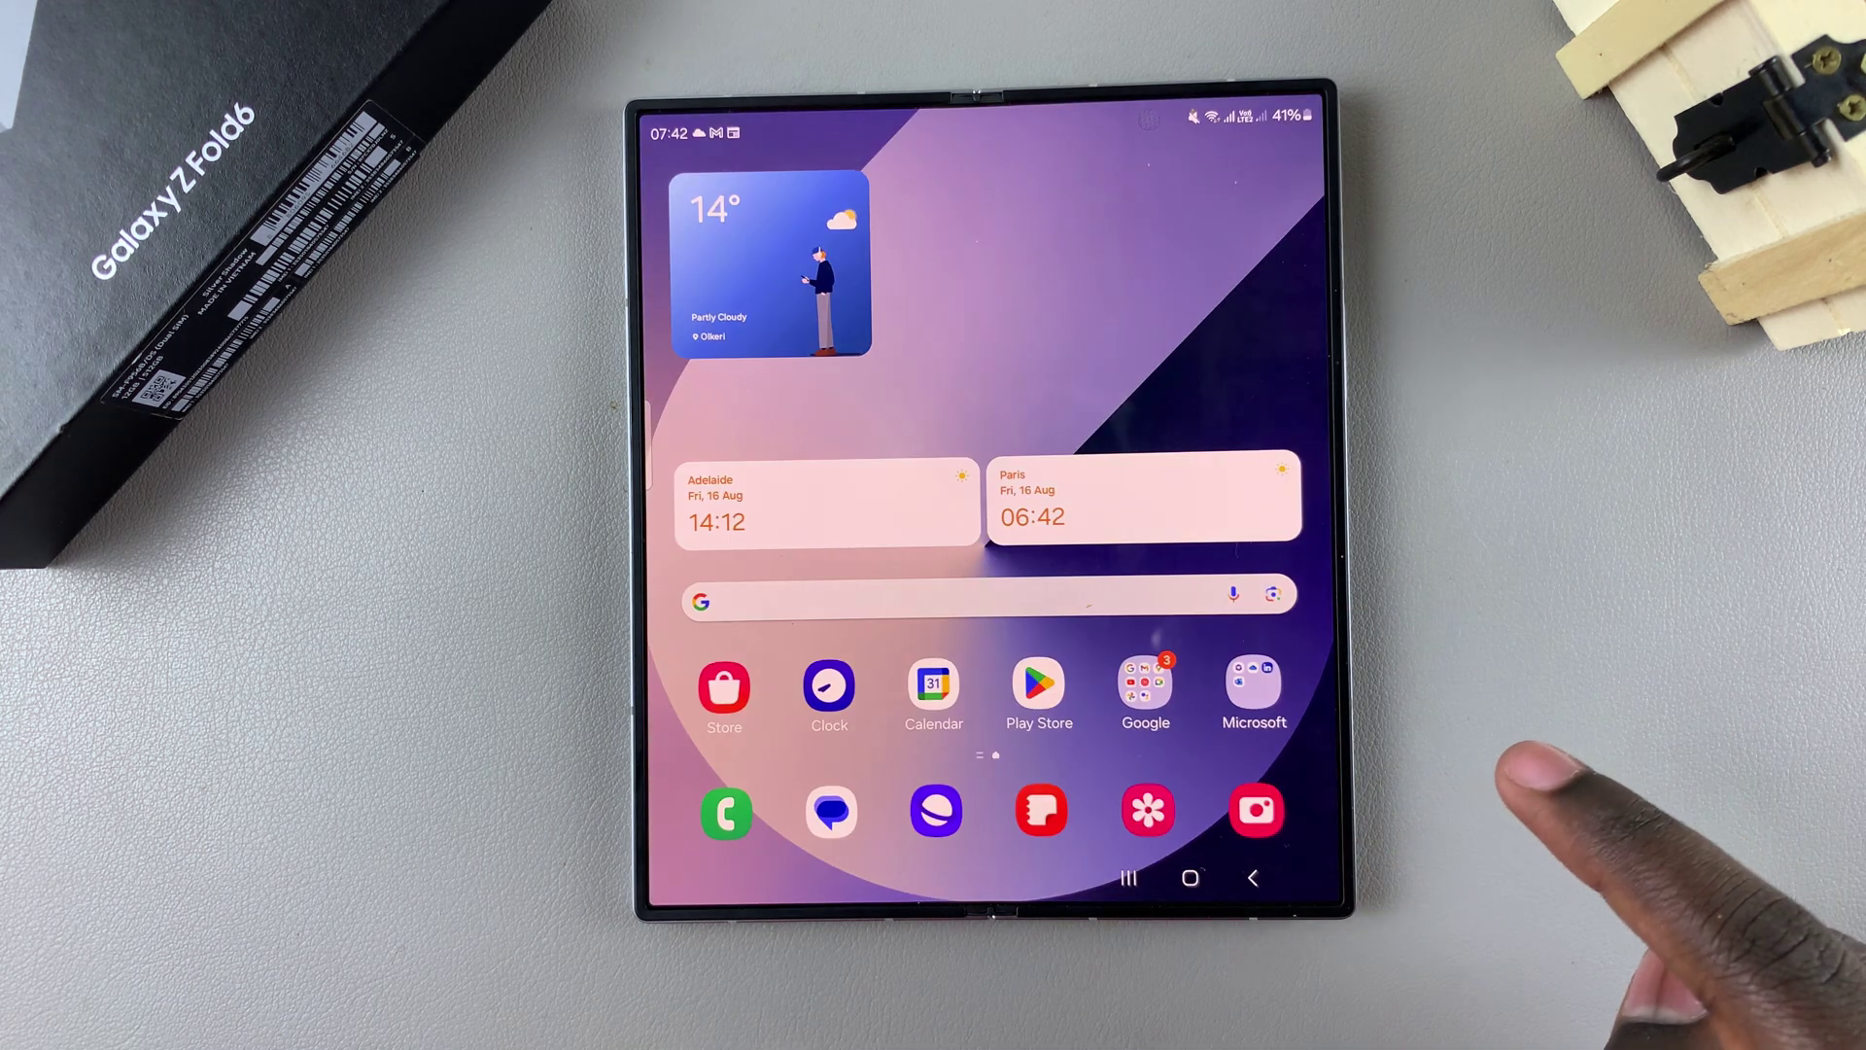
# Swipe the app drawer open, page through it, close it and bring it up again.
pyautogui.moveTo(1249, 750); pyautogui.dragTo(1229, 554)
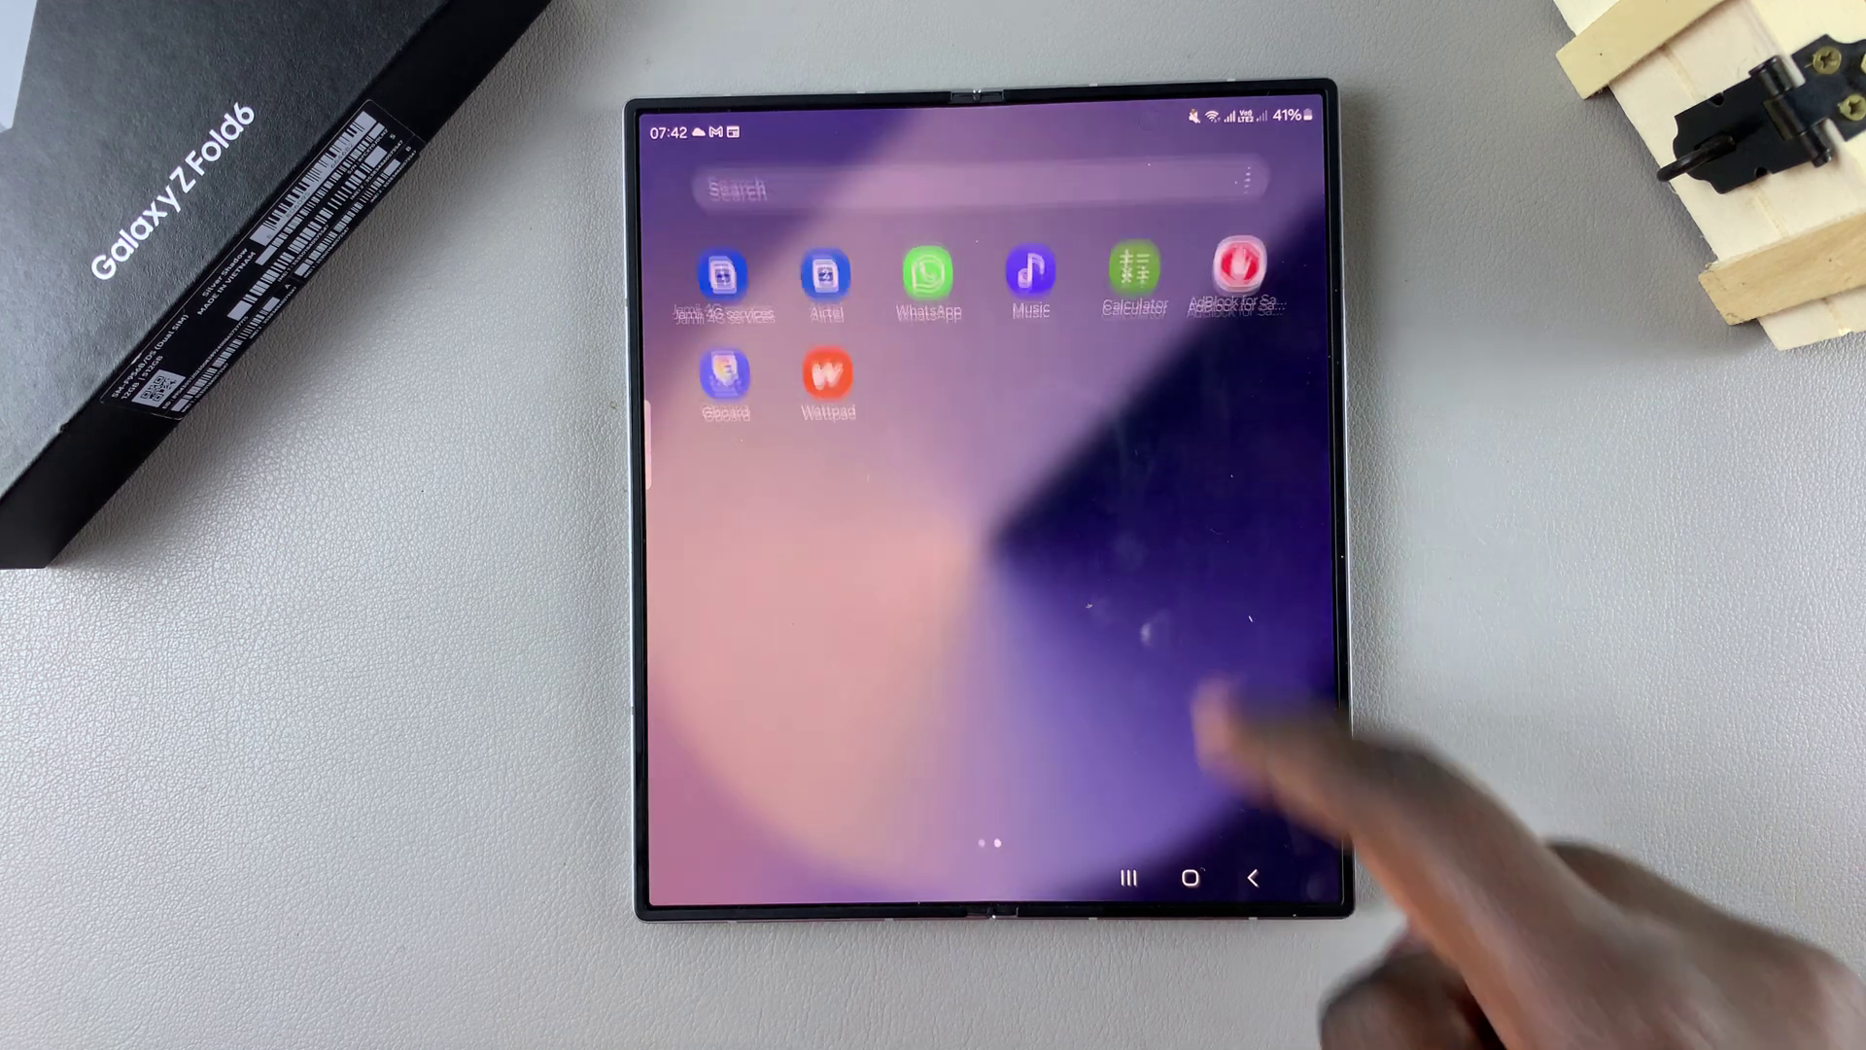
pyautogui.moveTo(1229, 438)
pyautogui.mouseDown()
pyautogui.moveTo(1269, 687)
pyautogui.moveTo(1115, 554)
pyautogui.mouseUp()
pyautogui.moveTo(1116, 675); pyautogui.dragTo(1395, 667)
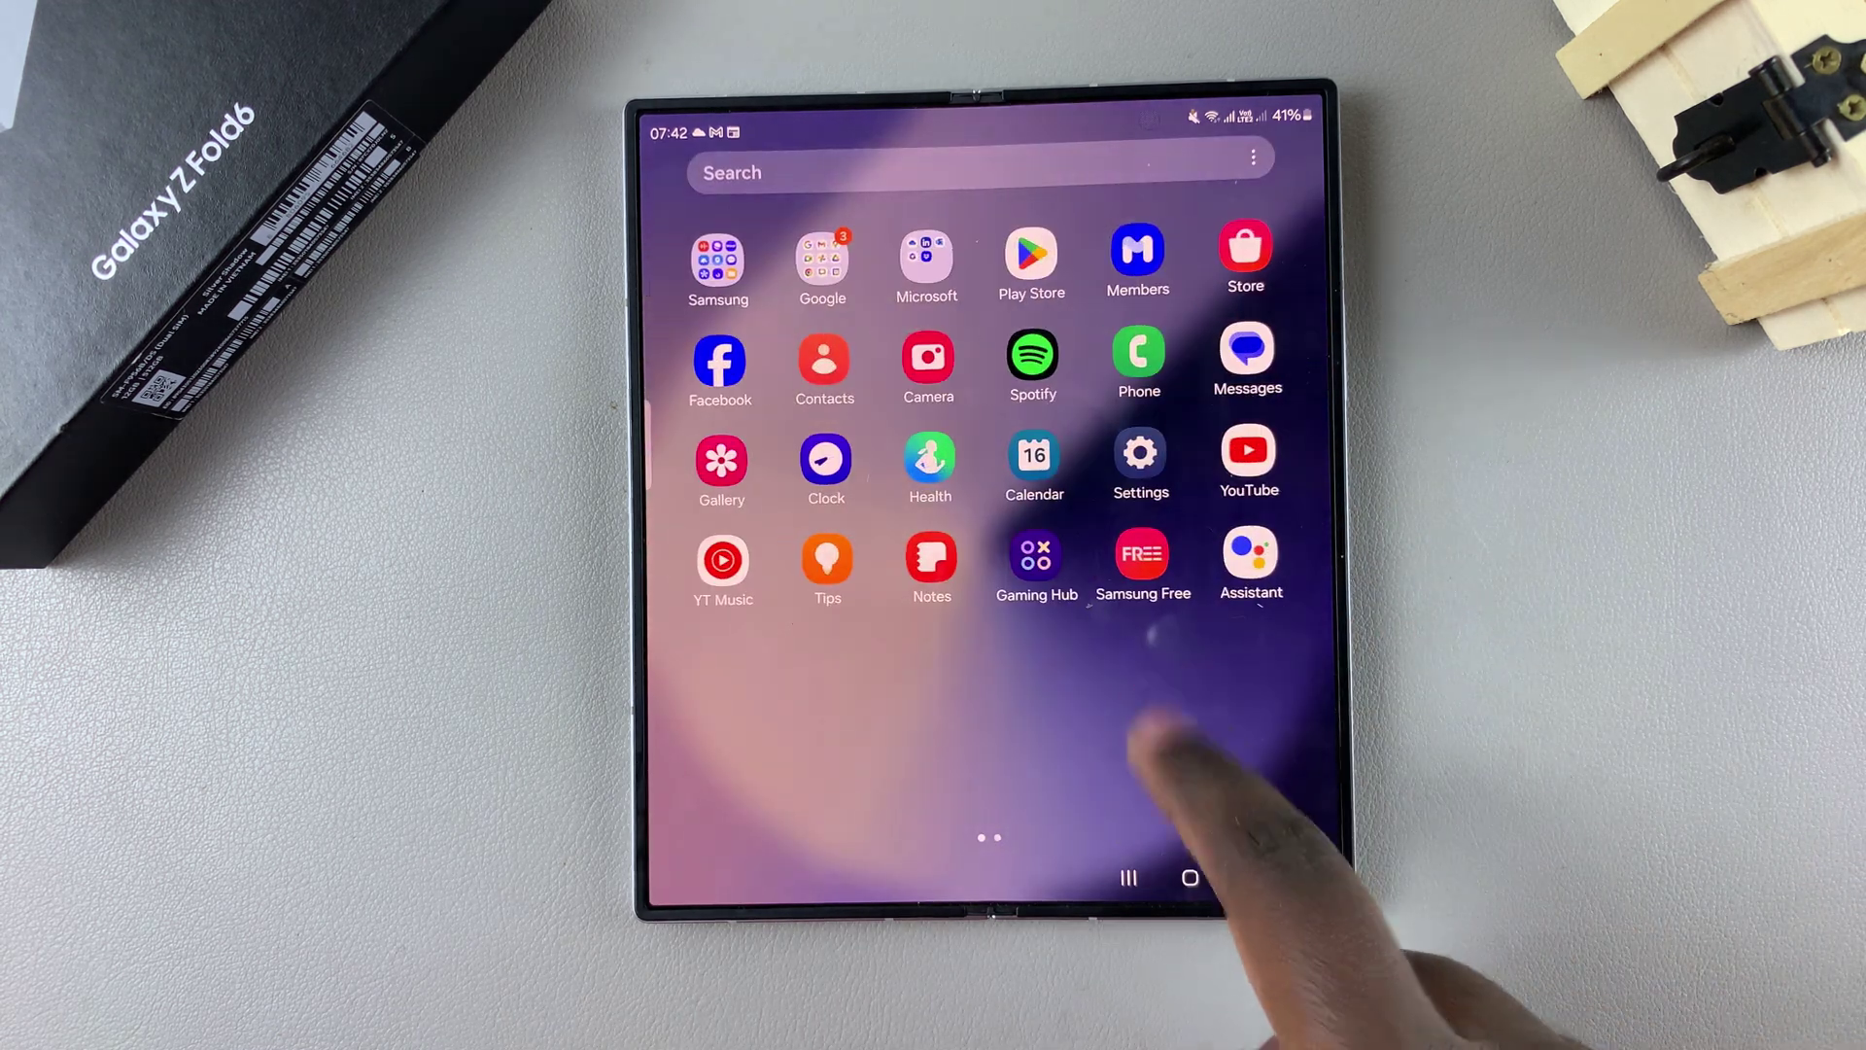
pyautogui.moveTo(1209, 626); pyautogui.dragTo(1240, 816)
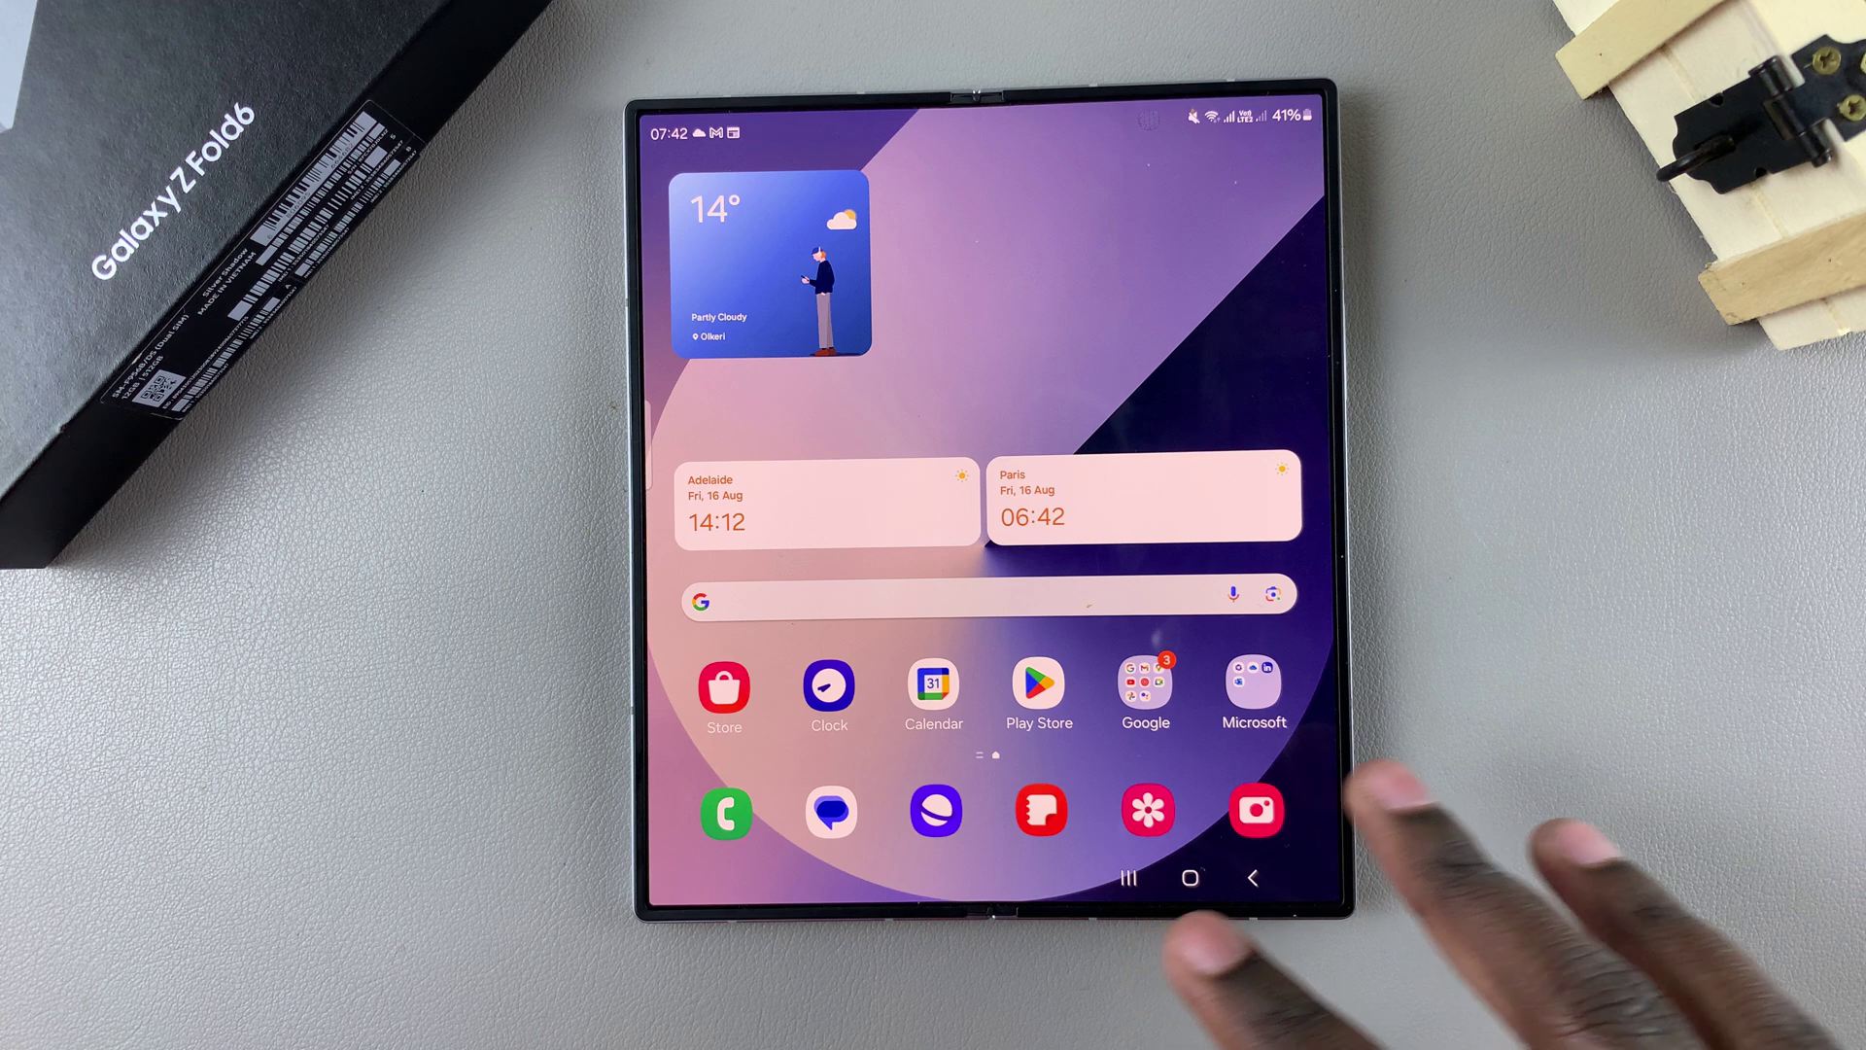
pyautogui.moveTo(1211, 700); pyautogui.dragTo(1217, 526)
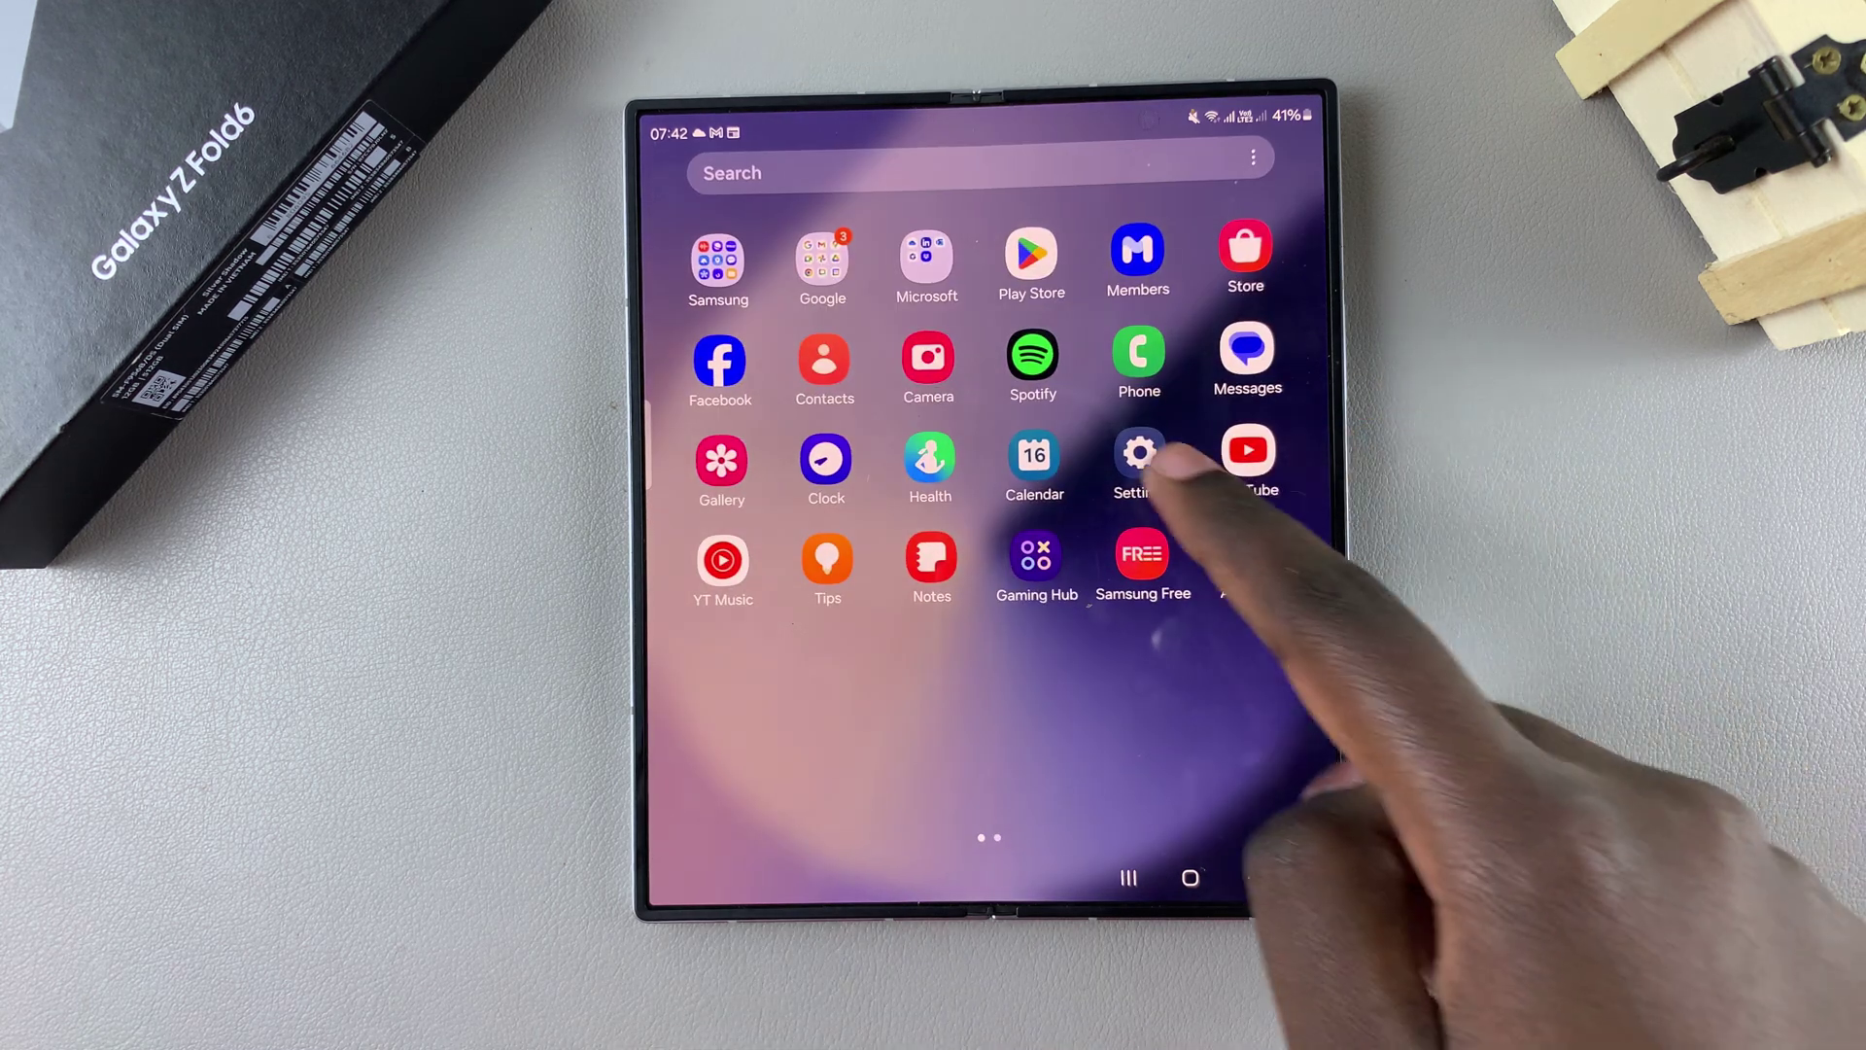
# Launch Settings and reach the Navigation bar options under Display, with Buttons still chosen.
pyautogui.click(1137, 447)
pyautogui.moveTo(875, 730); pyautogui.dragTo(854, 496)
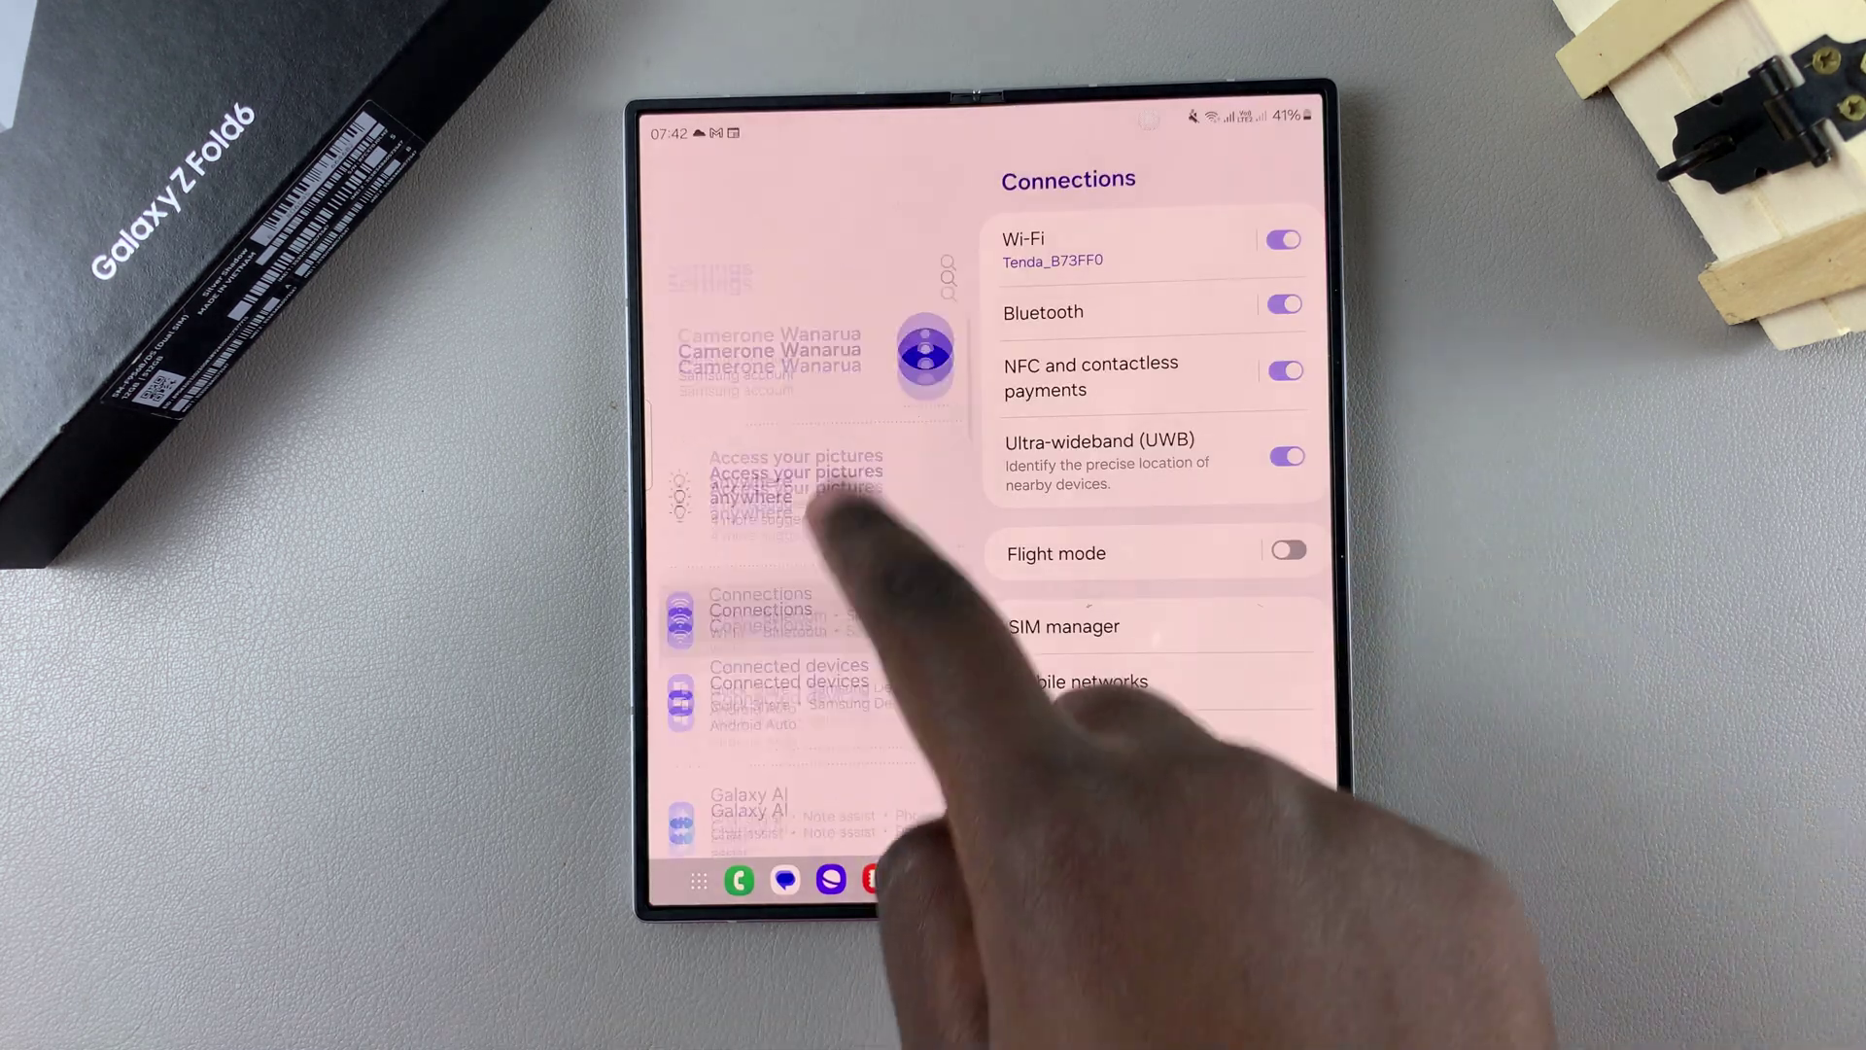
pyautogui.moveTo(862, 627); pyautogui.dragTo(869, 816)
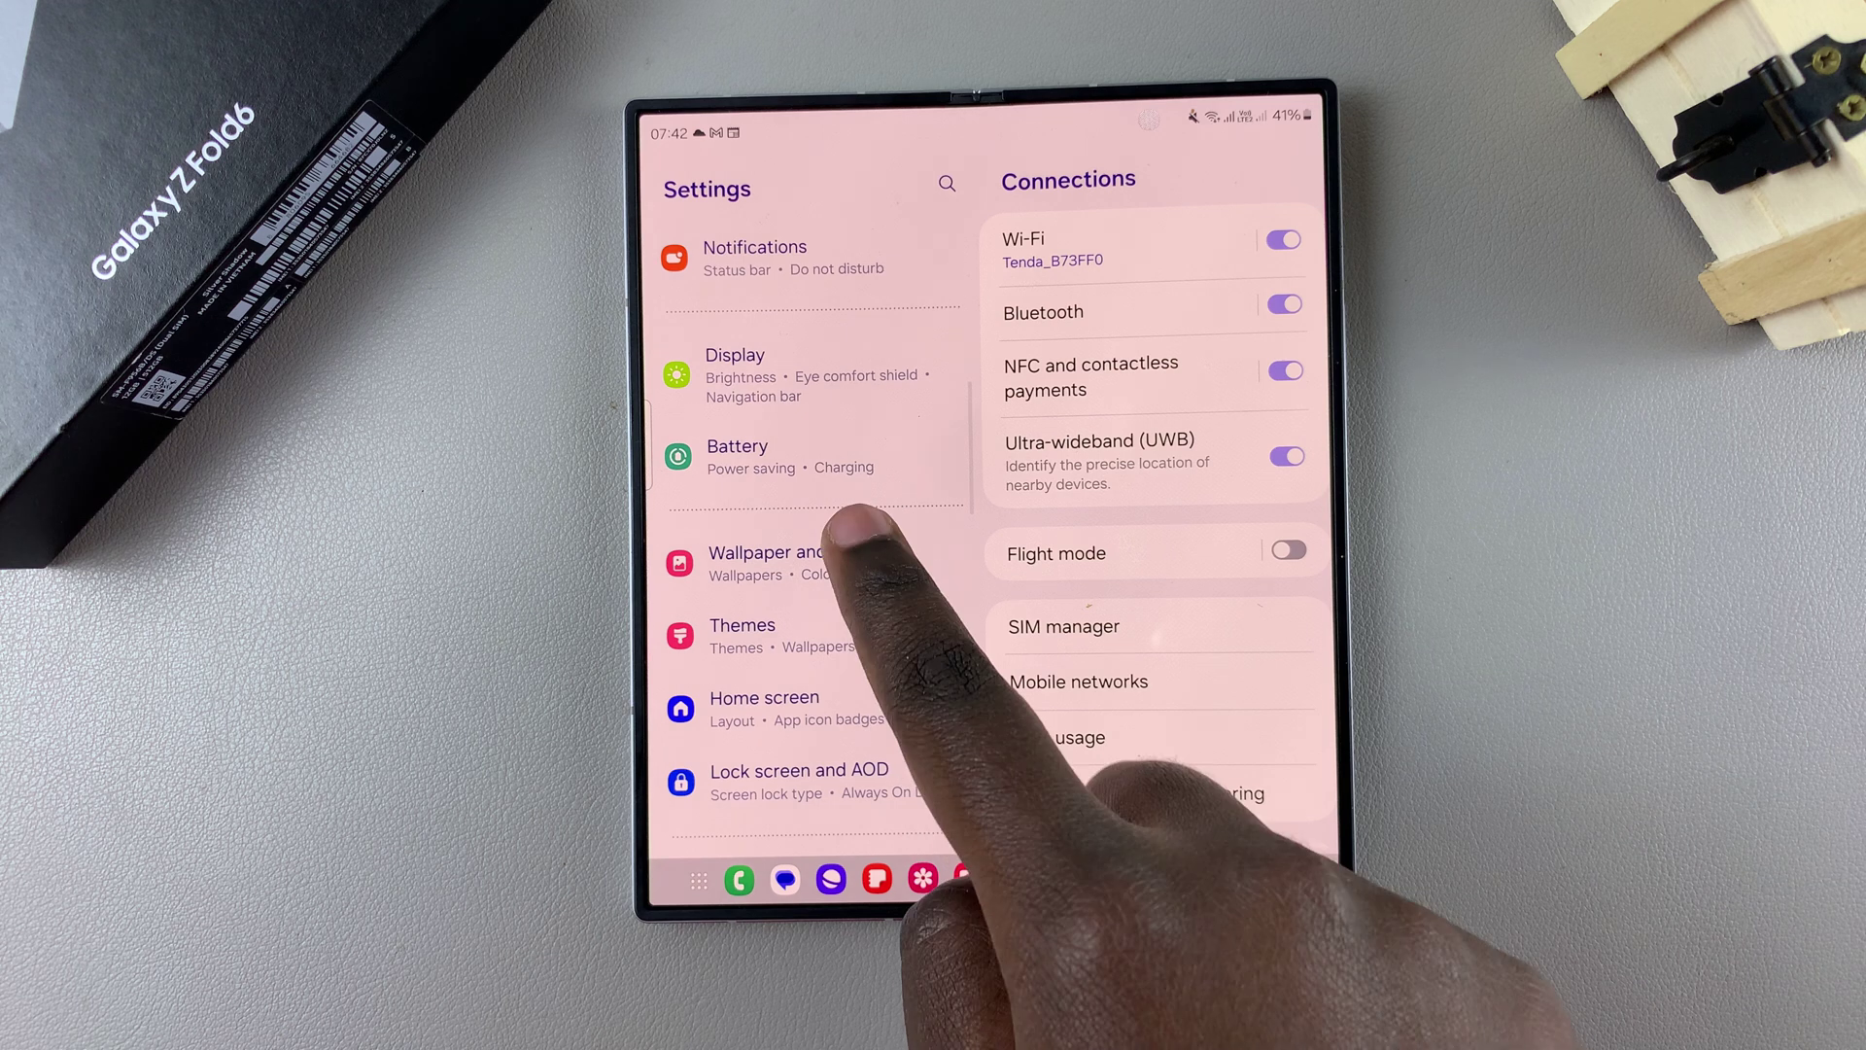
pyautogui.click(818, 372)
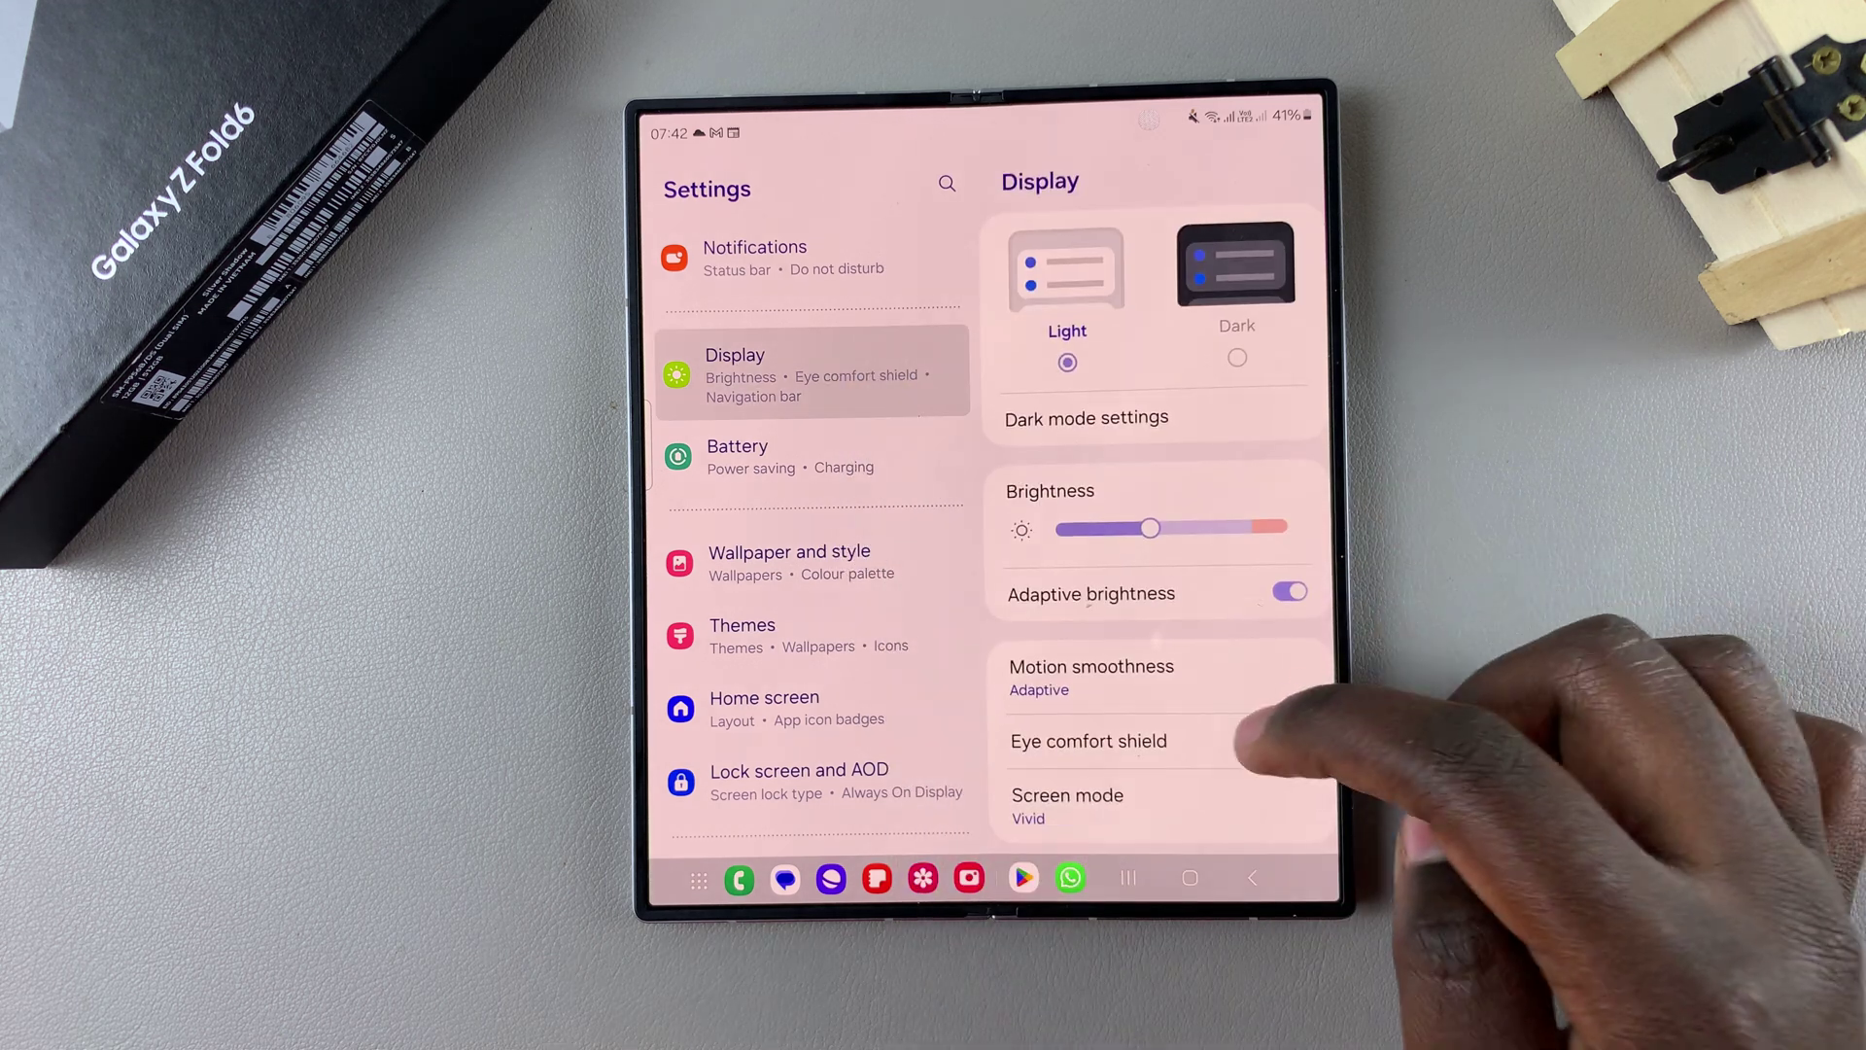
pyautogui.moveTo(1240, 744); pyautogui.dragTo(1251, 625)
pyautogui.moveTo(1257, 697); pyautogui.dragTo(1348, 584)
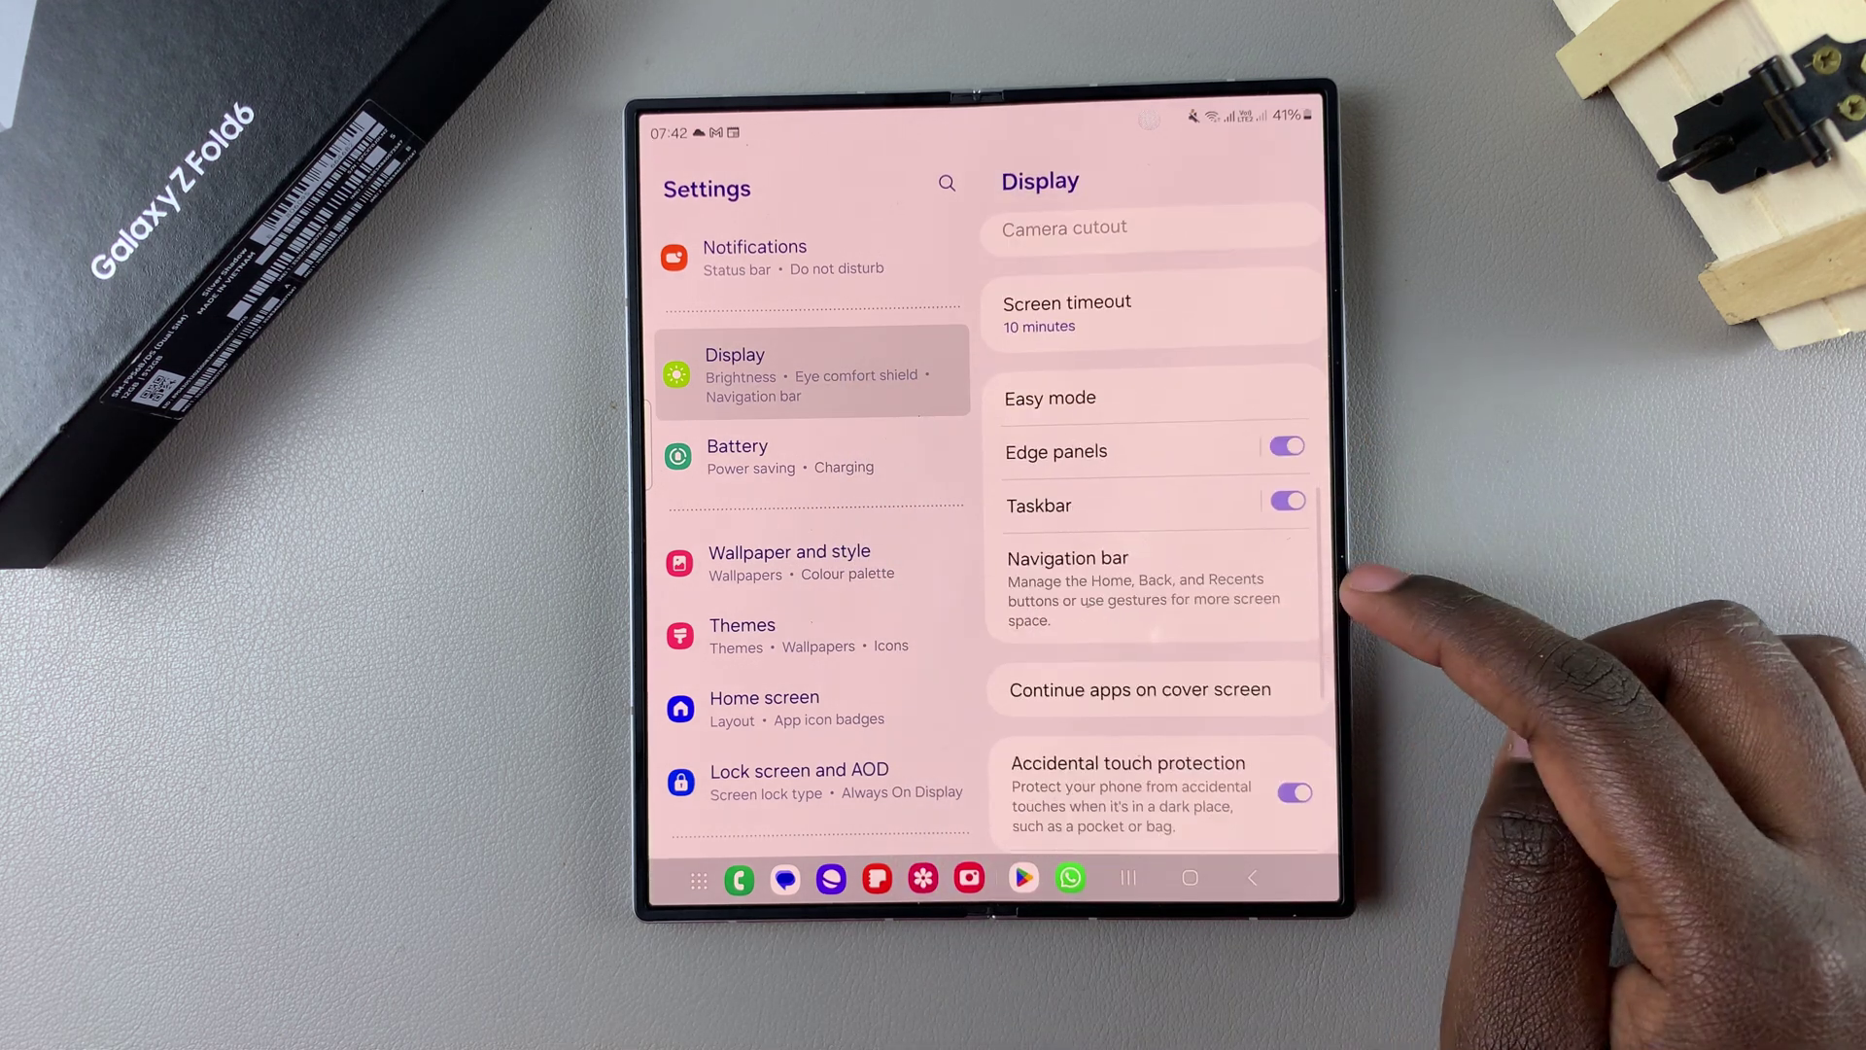
pyautogui.click(1240, 595)
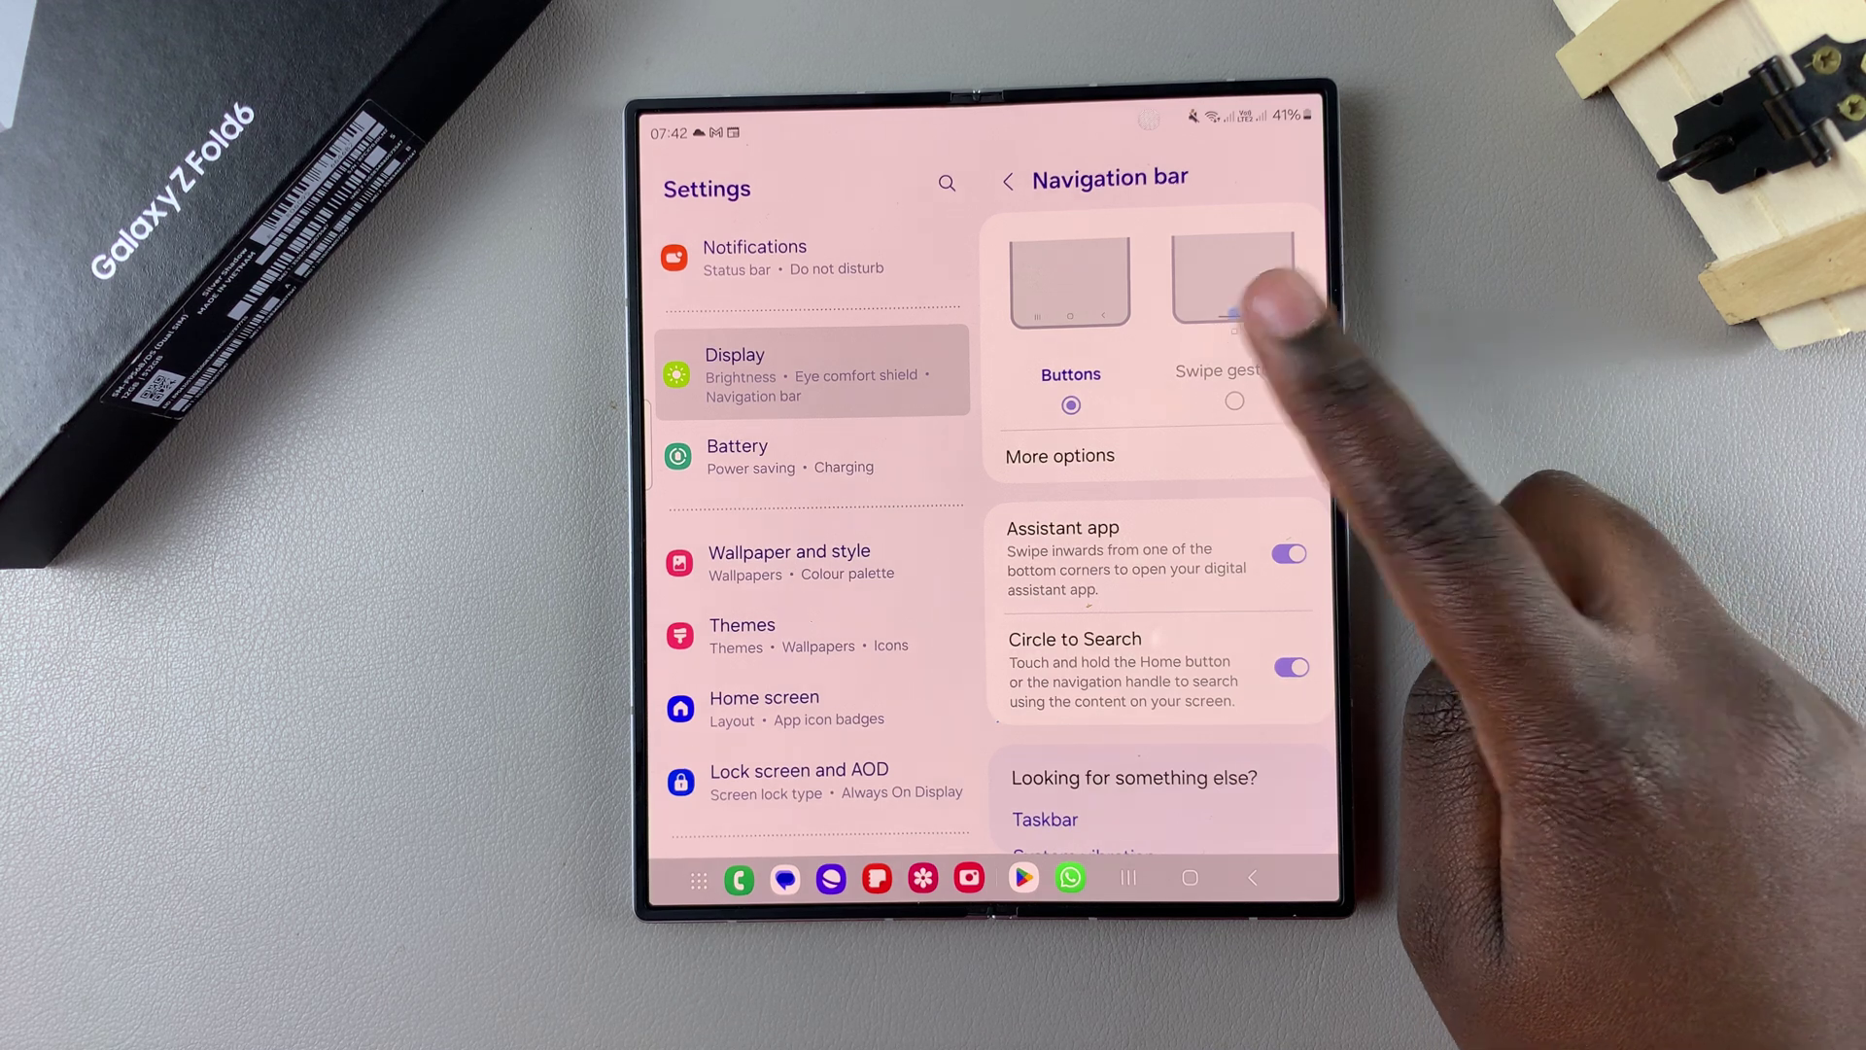
# Select Swipe gestures and accept the One-handed mode change to enable them.
pyautogui.click(1234, 300)
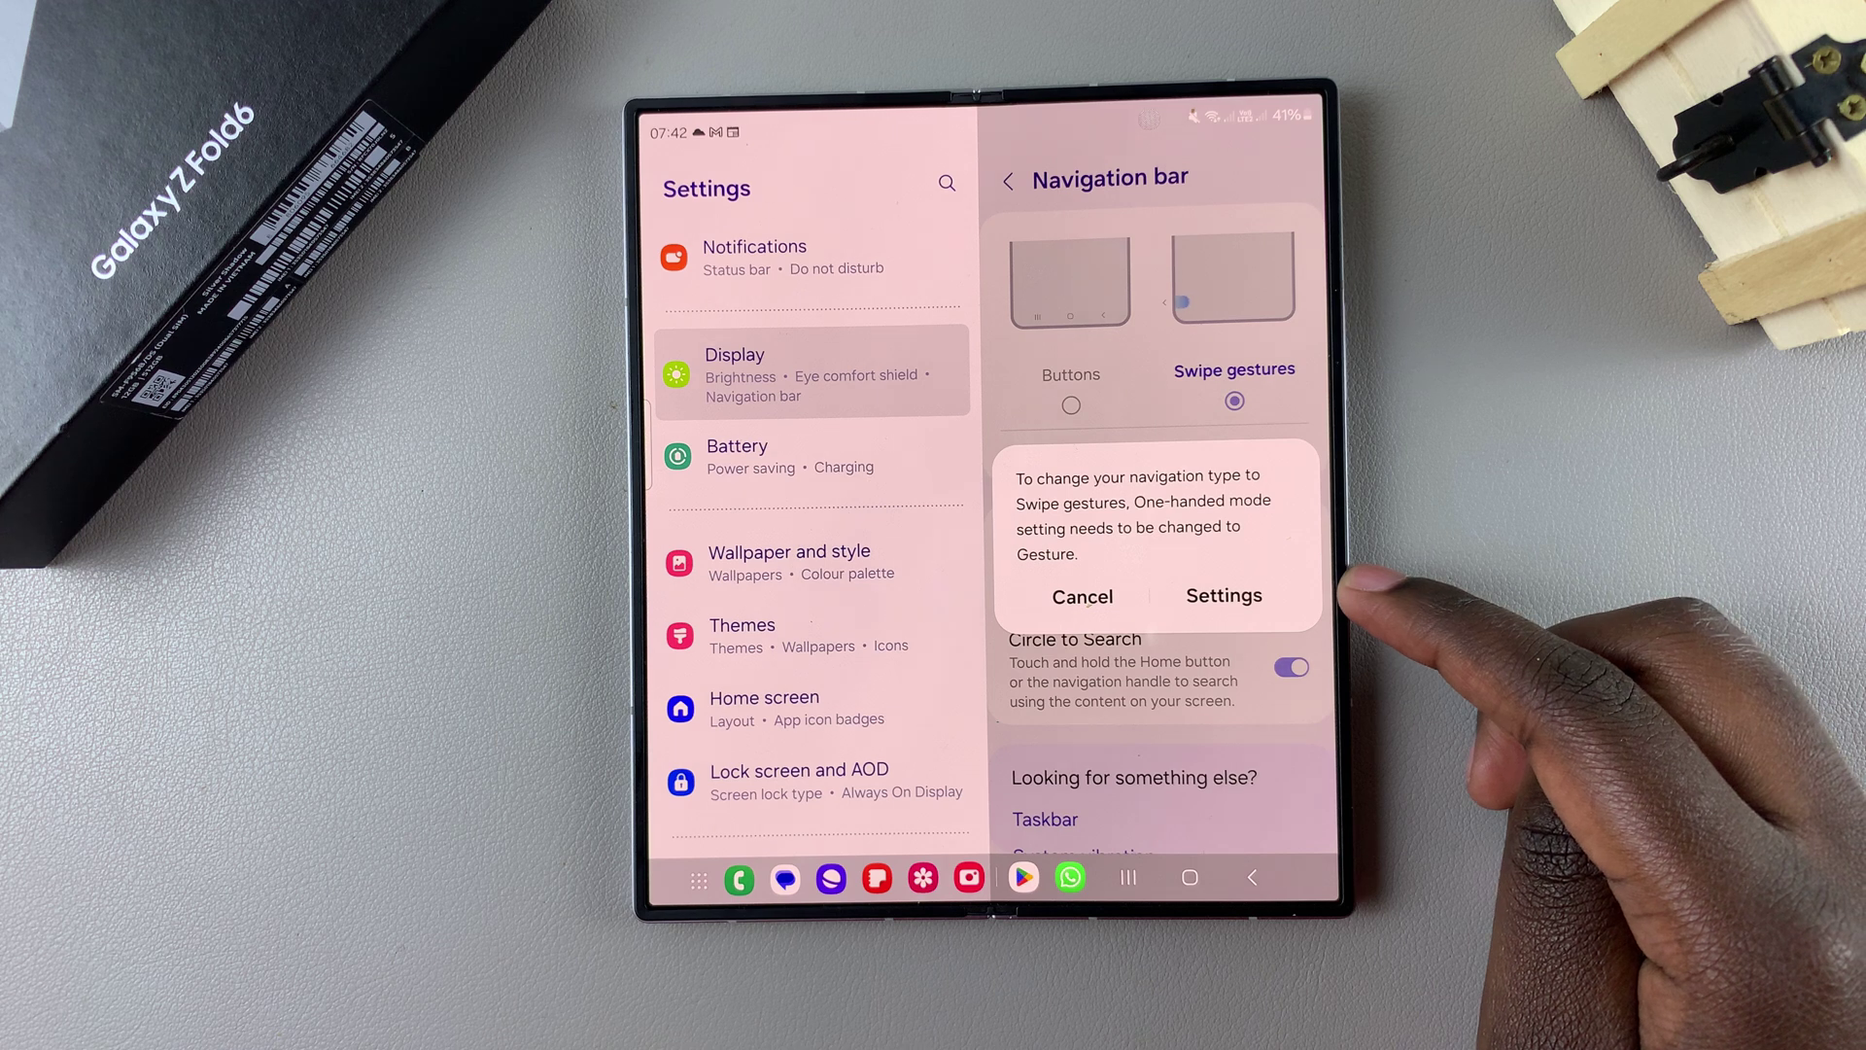
pyautogui.click(1327, 430)
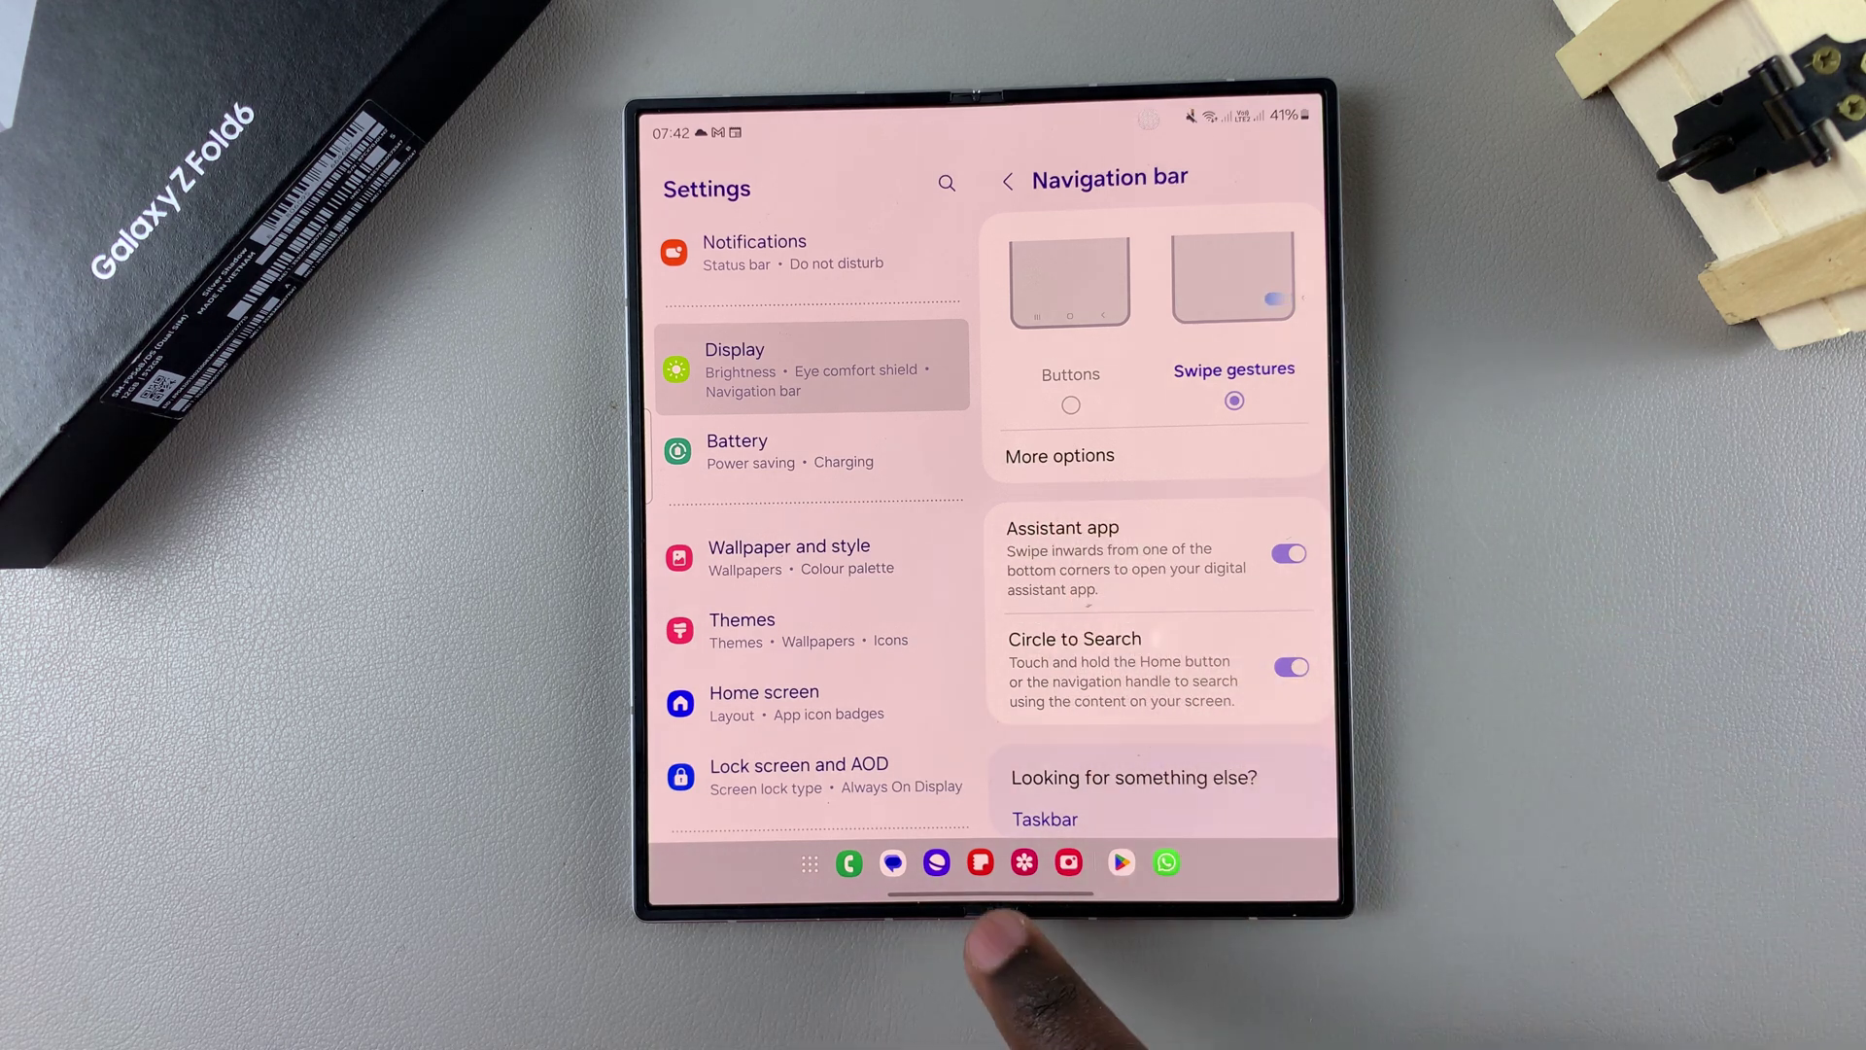
# Swipe home, swipe up for Recents and reopen Play Store from its card.
pyautogui.moveTo(993, 912); pyautogui.dragTo(1200, 687)
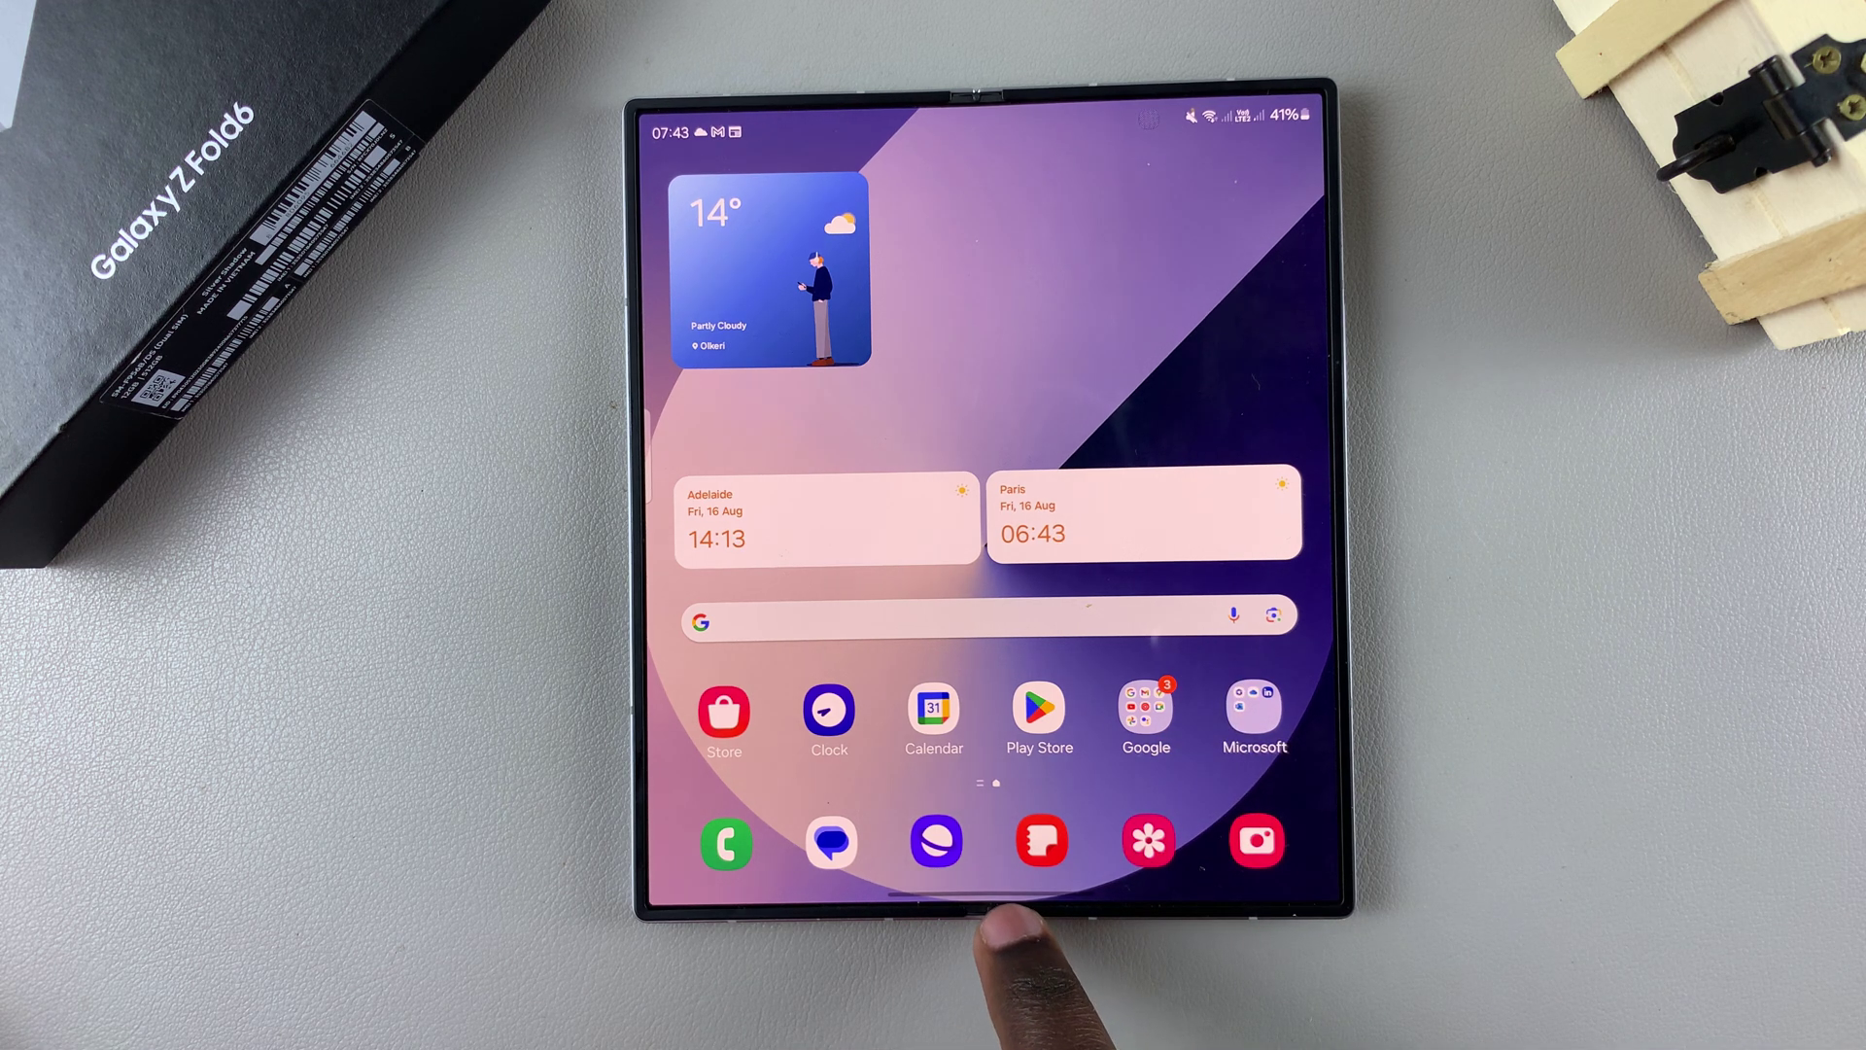
pyautogui.moveTo(998, 912); pyautogui.dragTo(1001, 501)
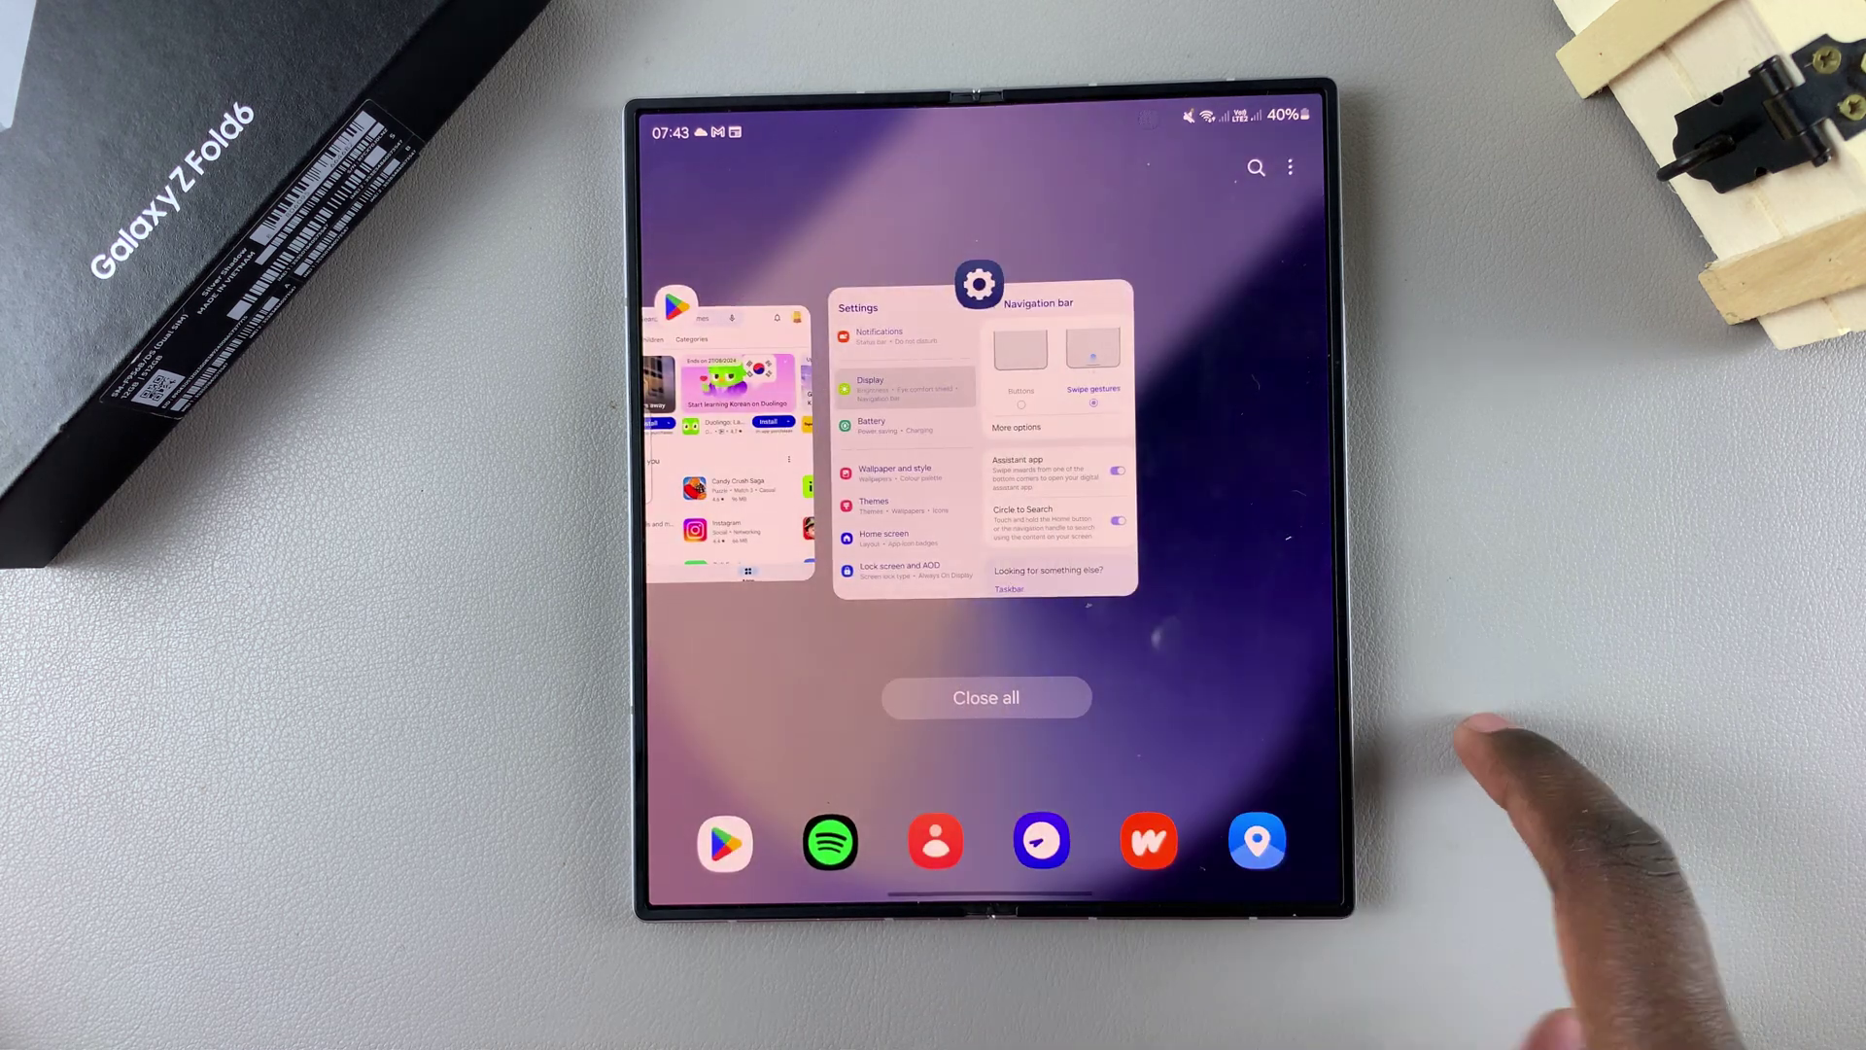
pyautogui.moveTo(806, 562); pyautogui.dragTo(1181, 649)
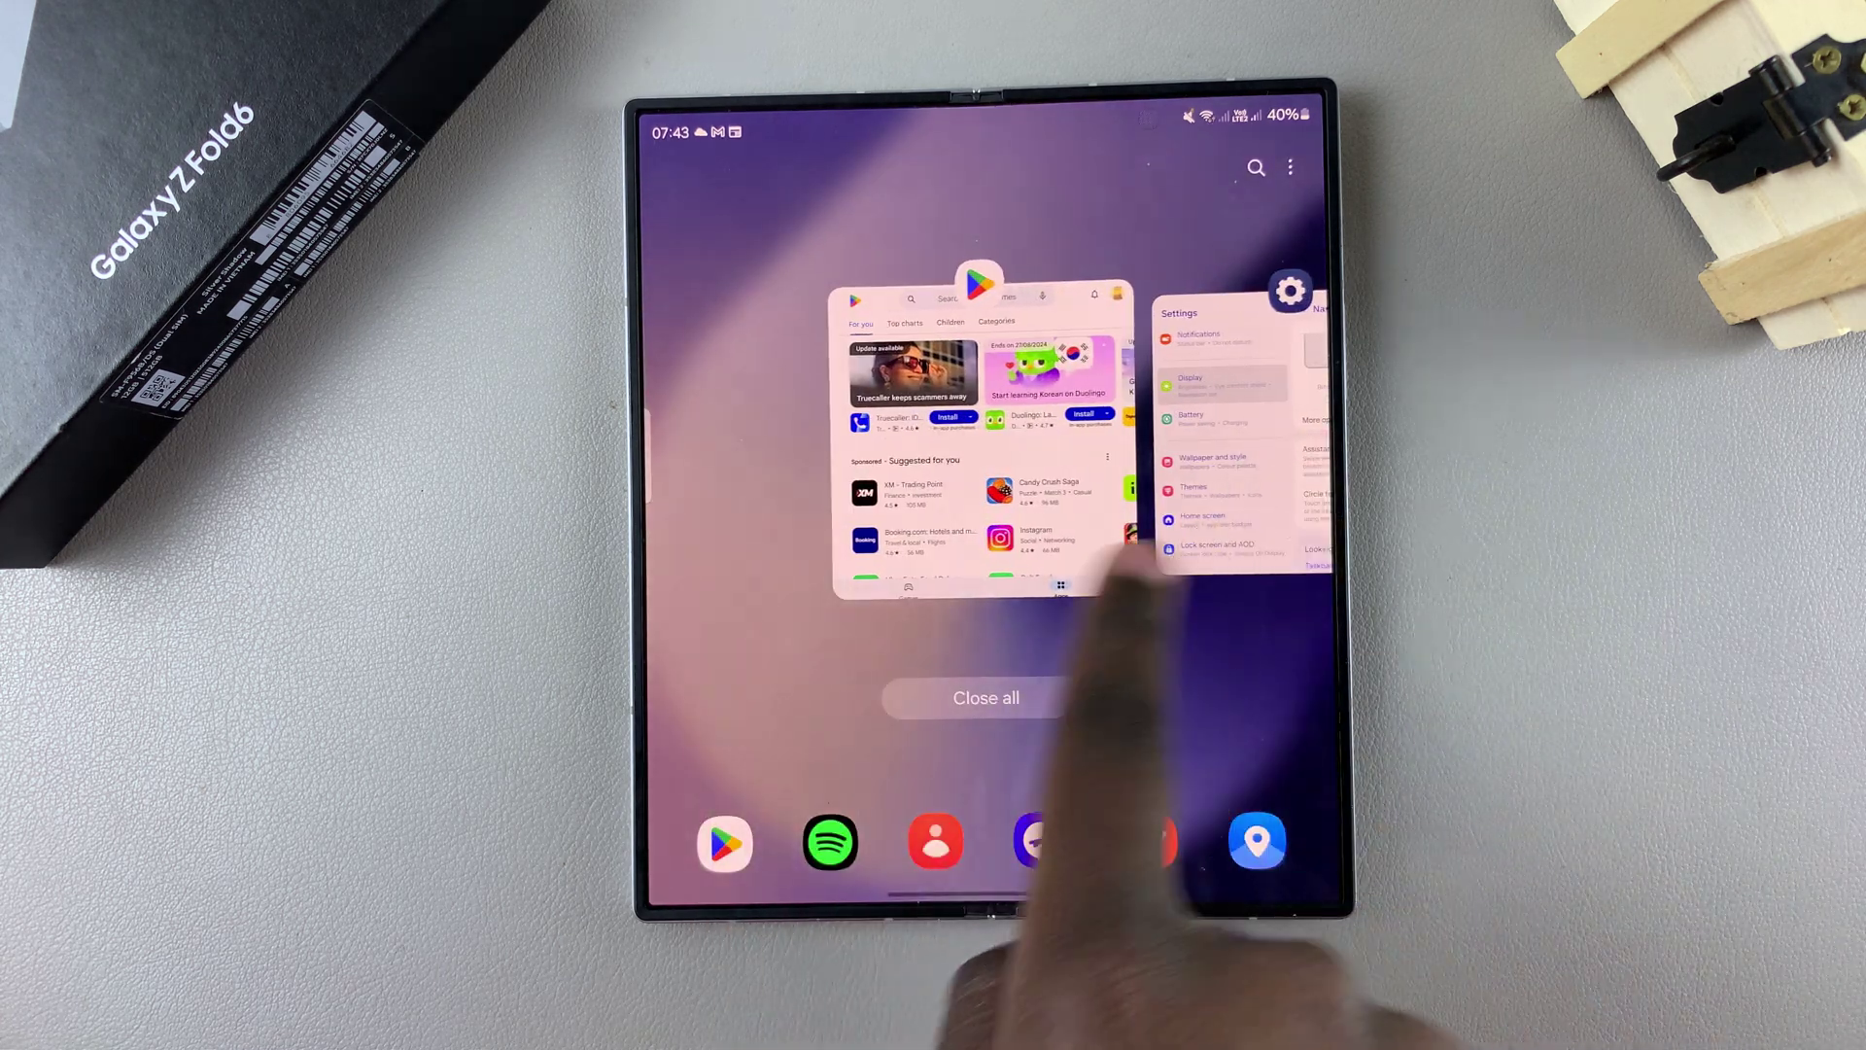
pyautogui.click(1185, 648)
pyautogui.click(1035, 711)
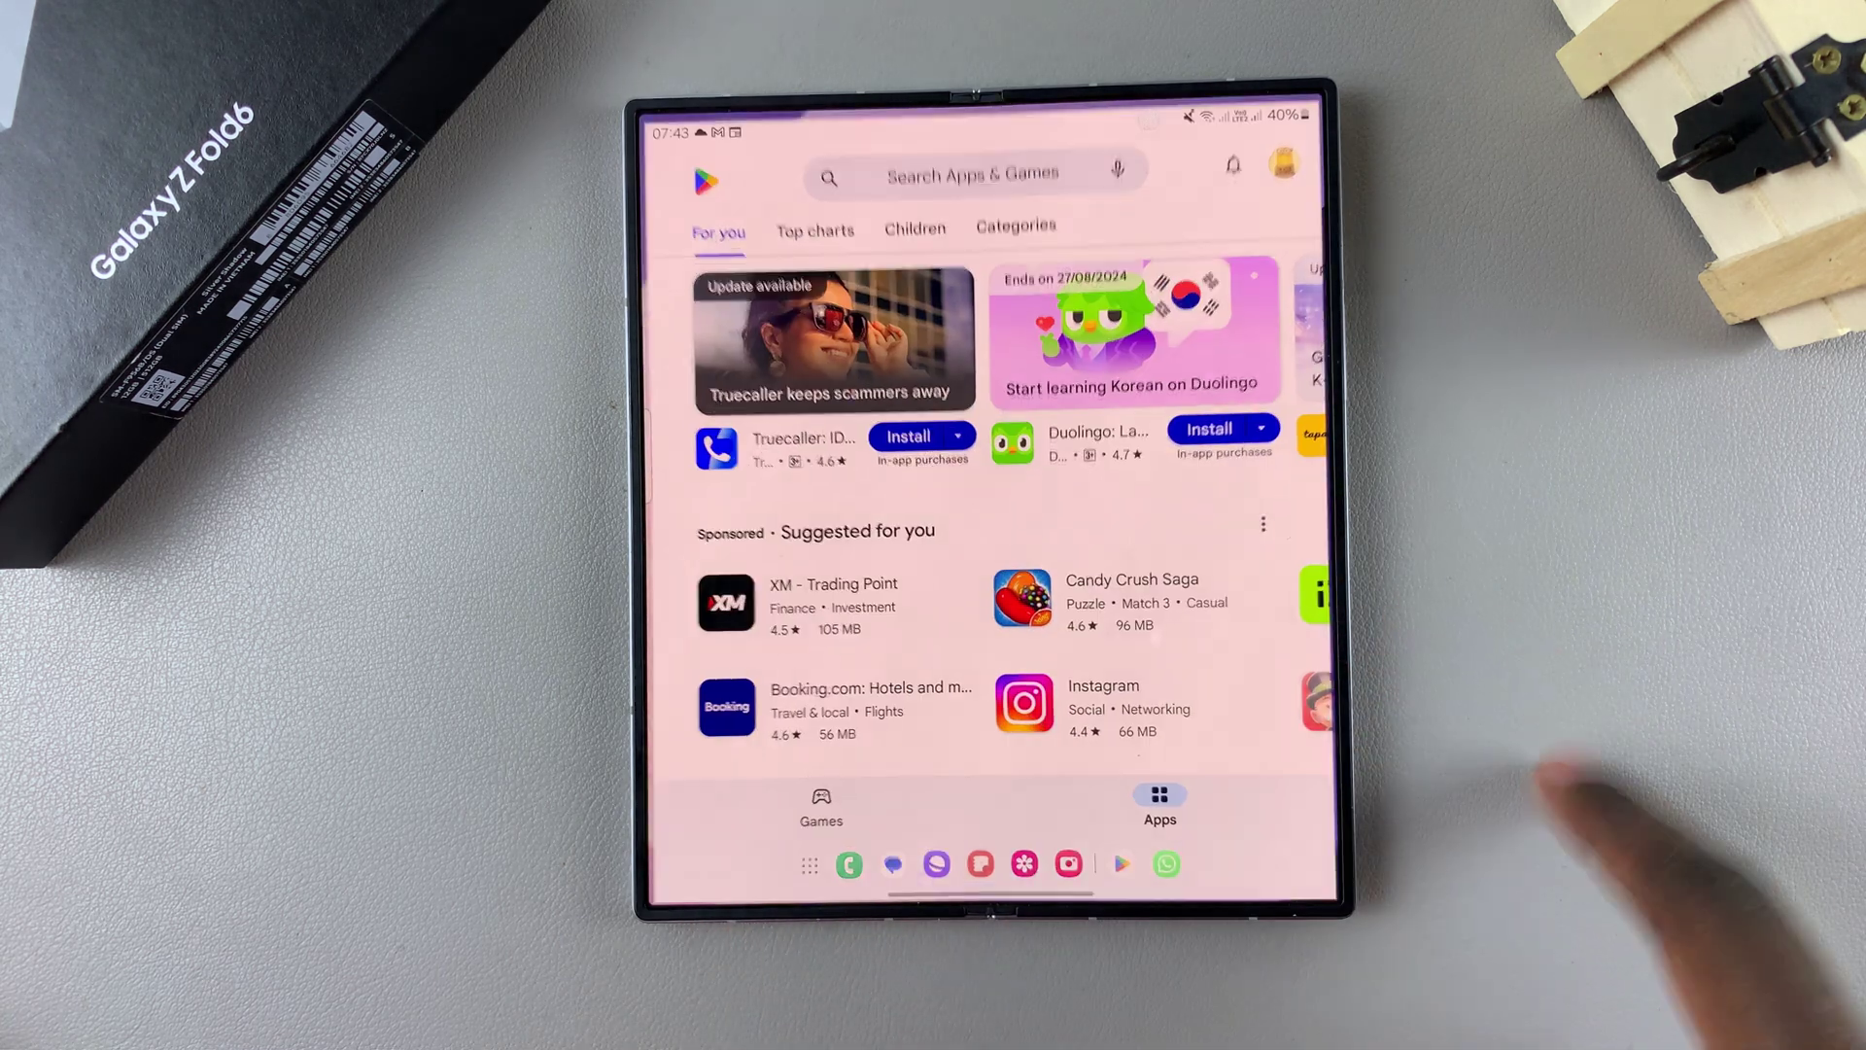
# Visit the Candy Crush Saga and Instagram listings, swiping back to the For you list each time.
pyautogui.click(1166, 598)
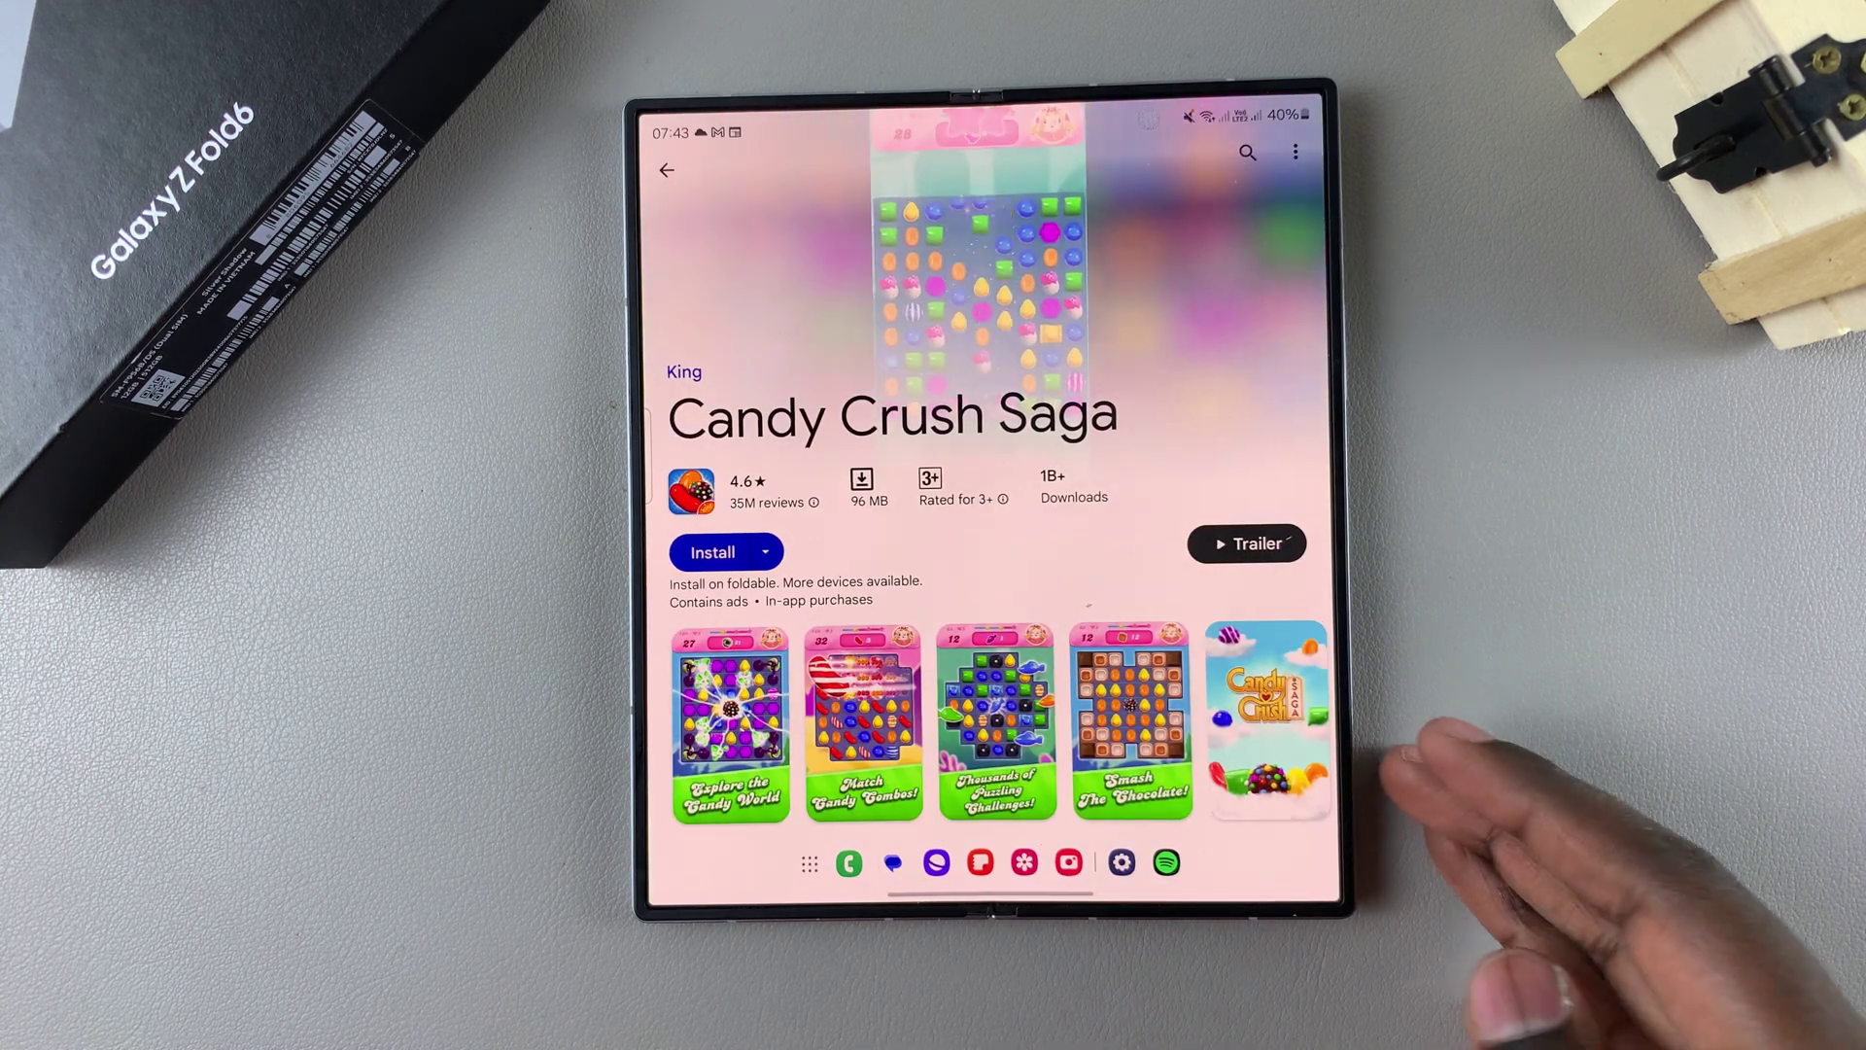
pyautogui.moveTo(641, 504); pyautogui.dragTo(969, 503)
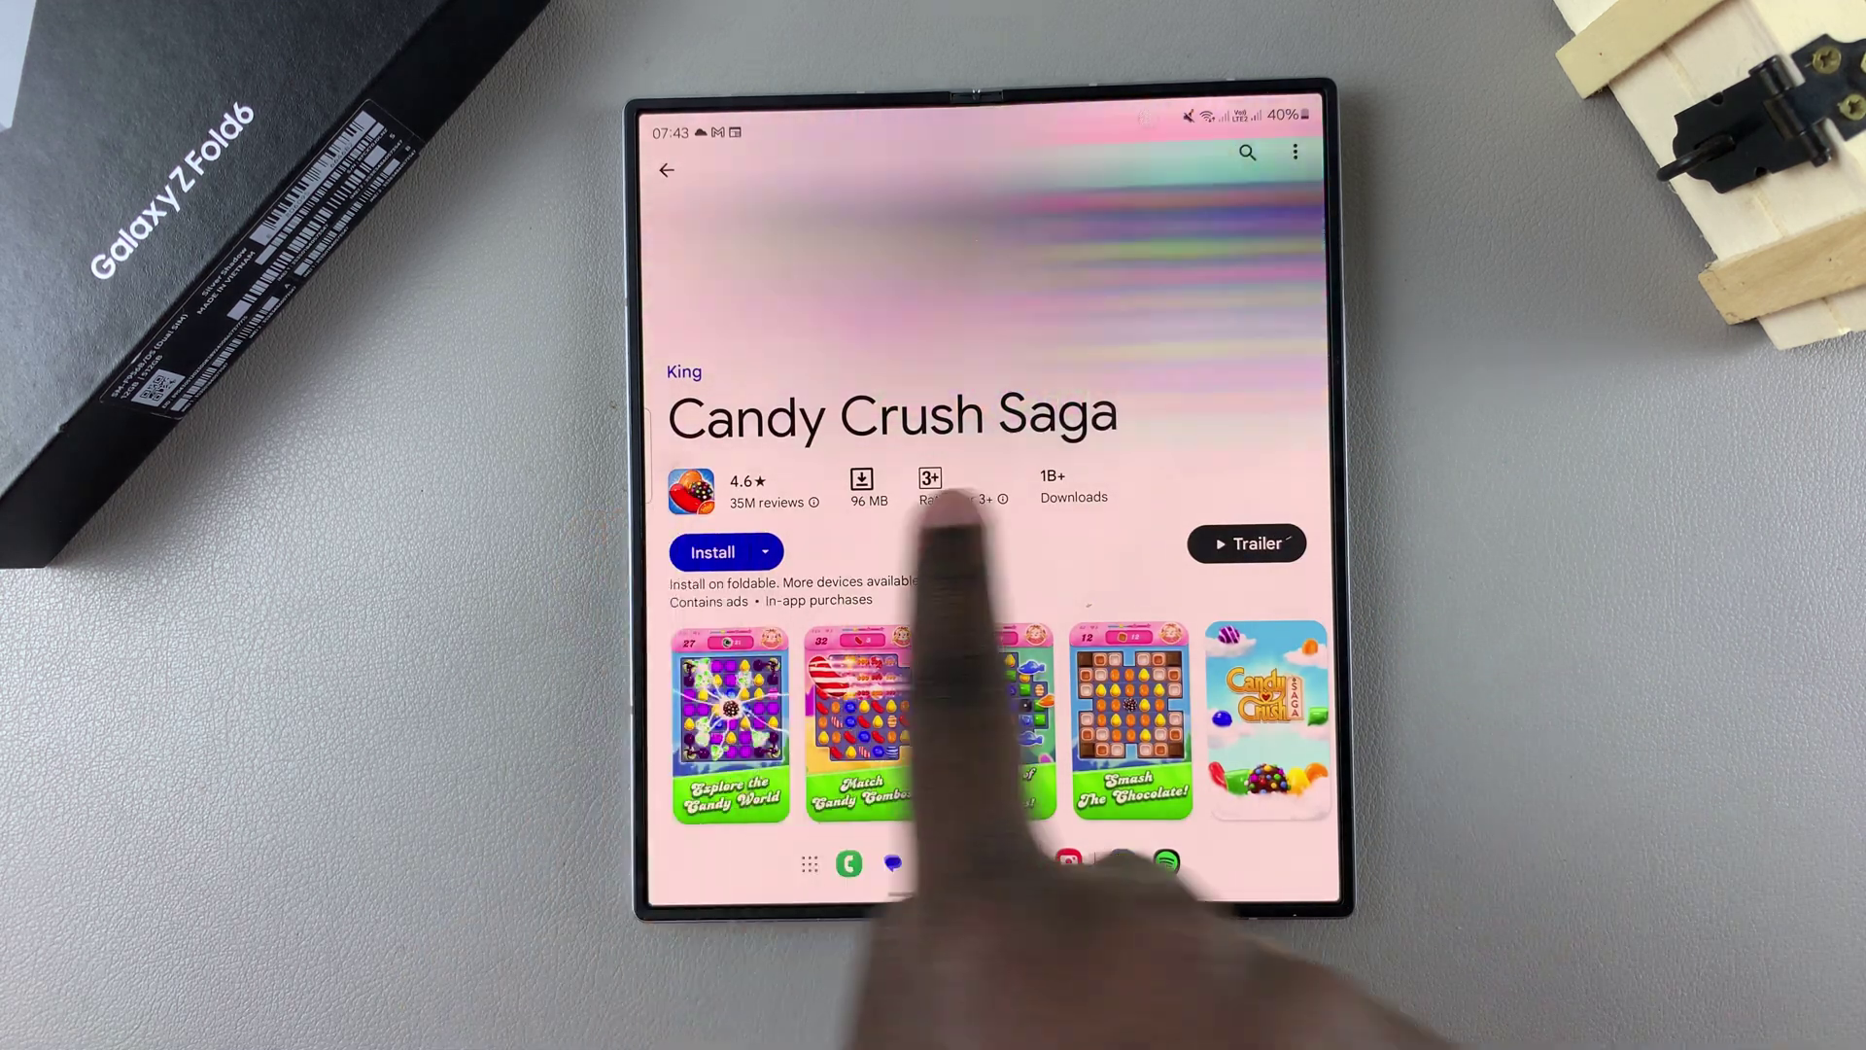
pyautogui.click(1103, 704)
pyautogui.moveTo(1319, 423); pyautogui.dragTo(948, 546)
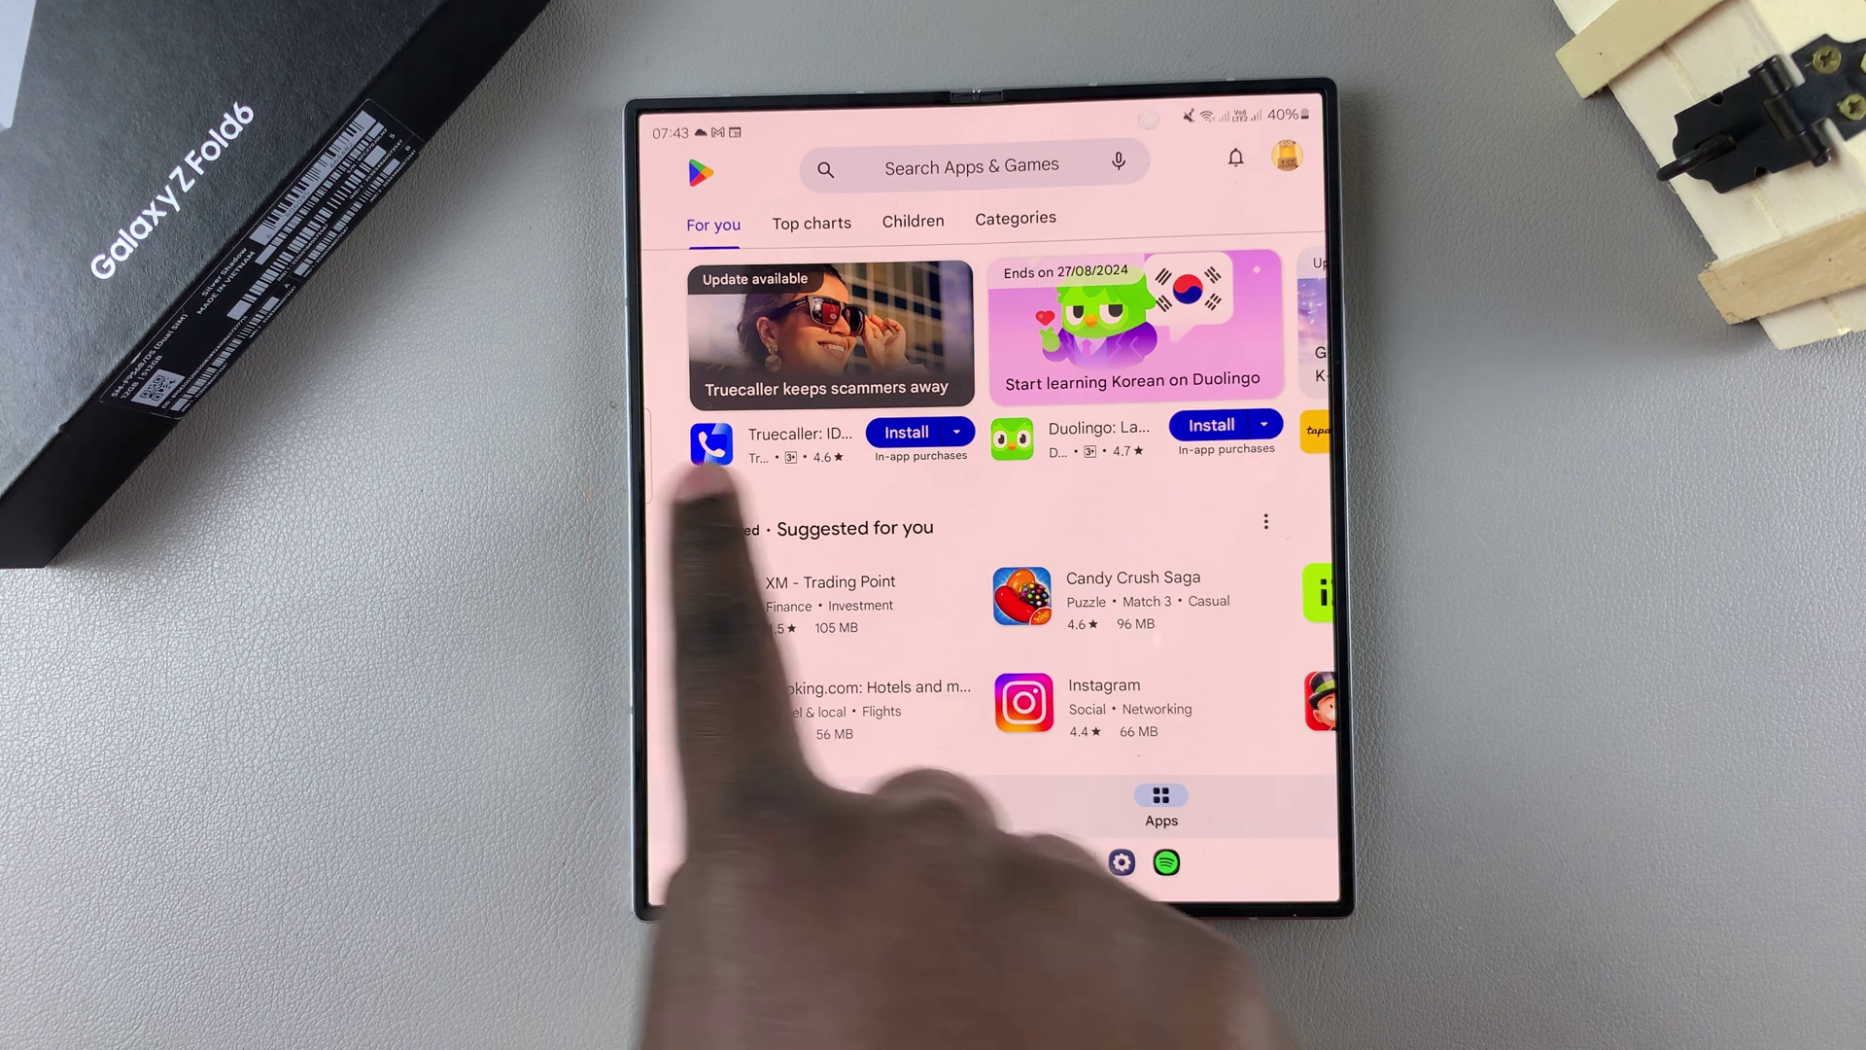
# Swipe home, reopen Settings' Navigation bar page and select Buttons again.
pyautogui.moveTo(875, 876); pyautogui.dragTo(1152, 555)
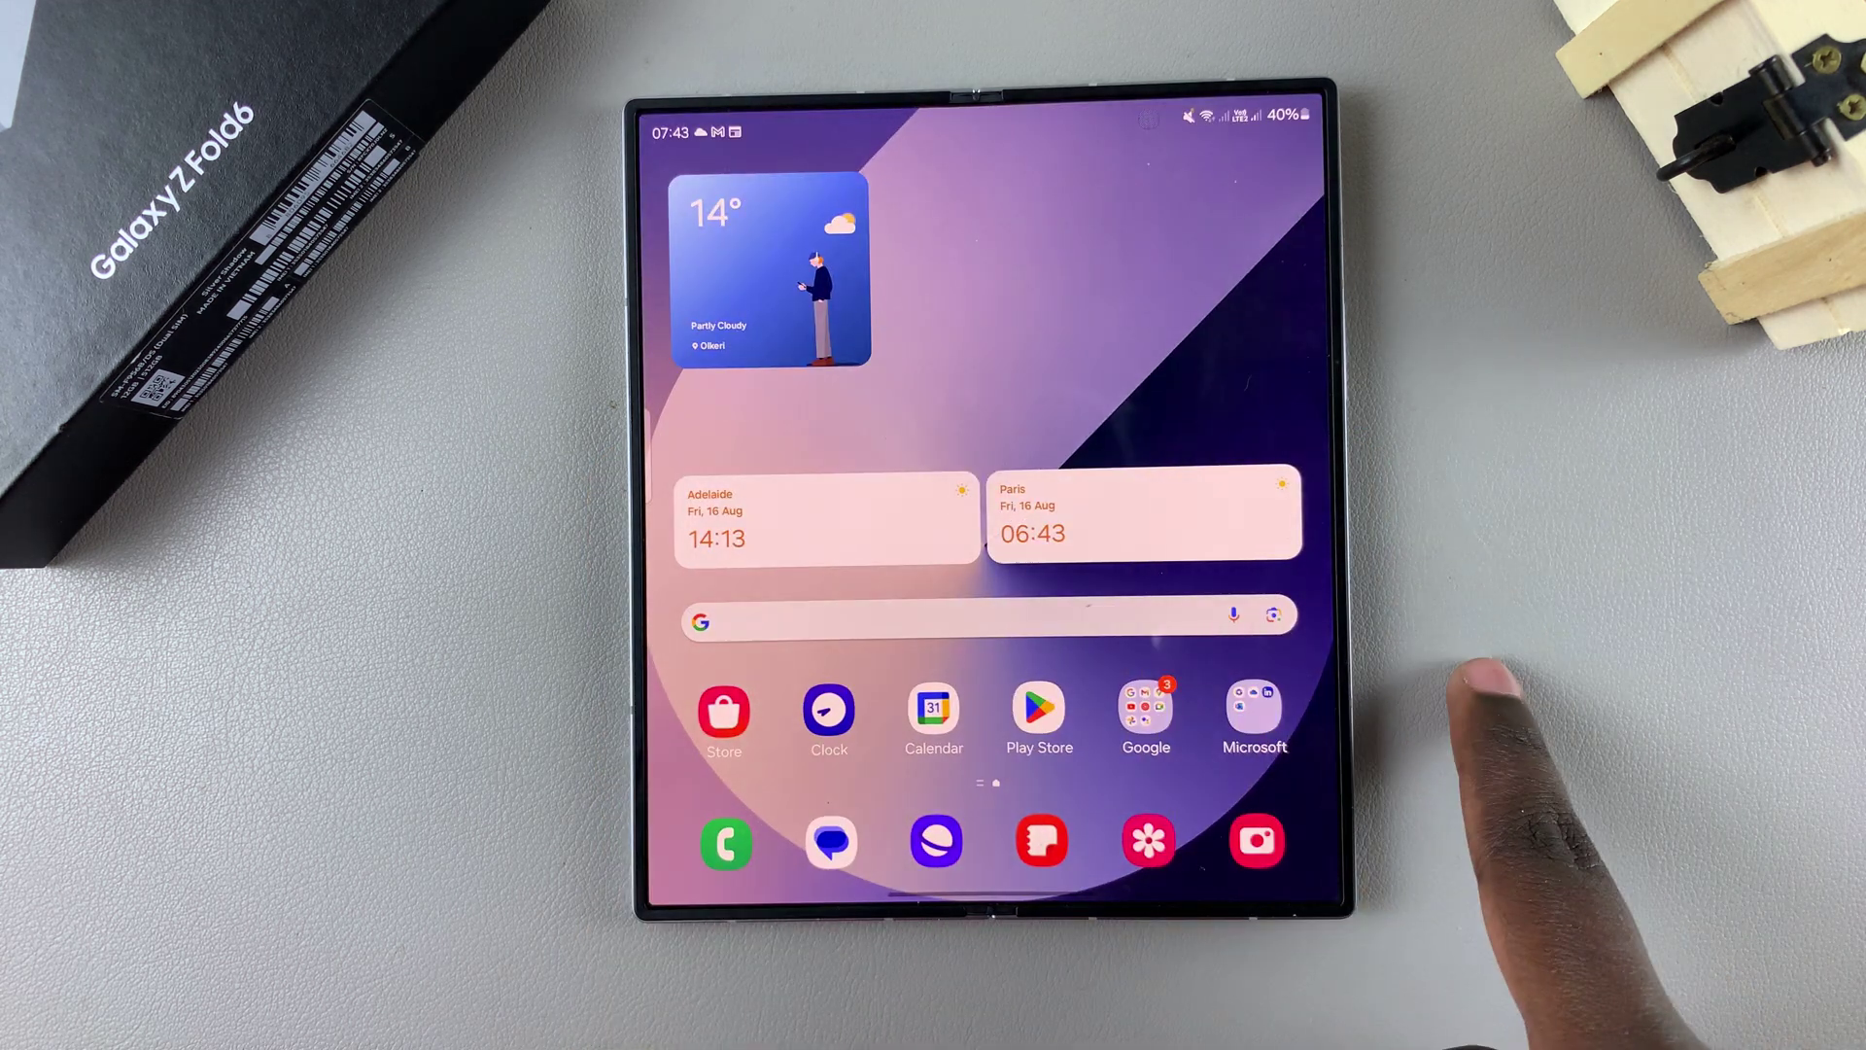
pyautogui.moveTo(1218, 751); pyautogui.dragTo(1269, 570)
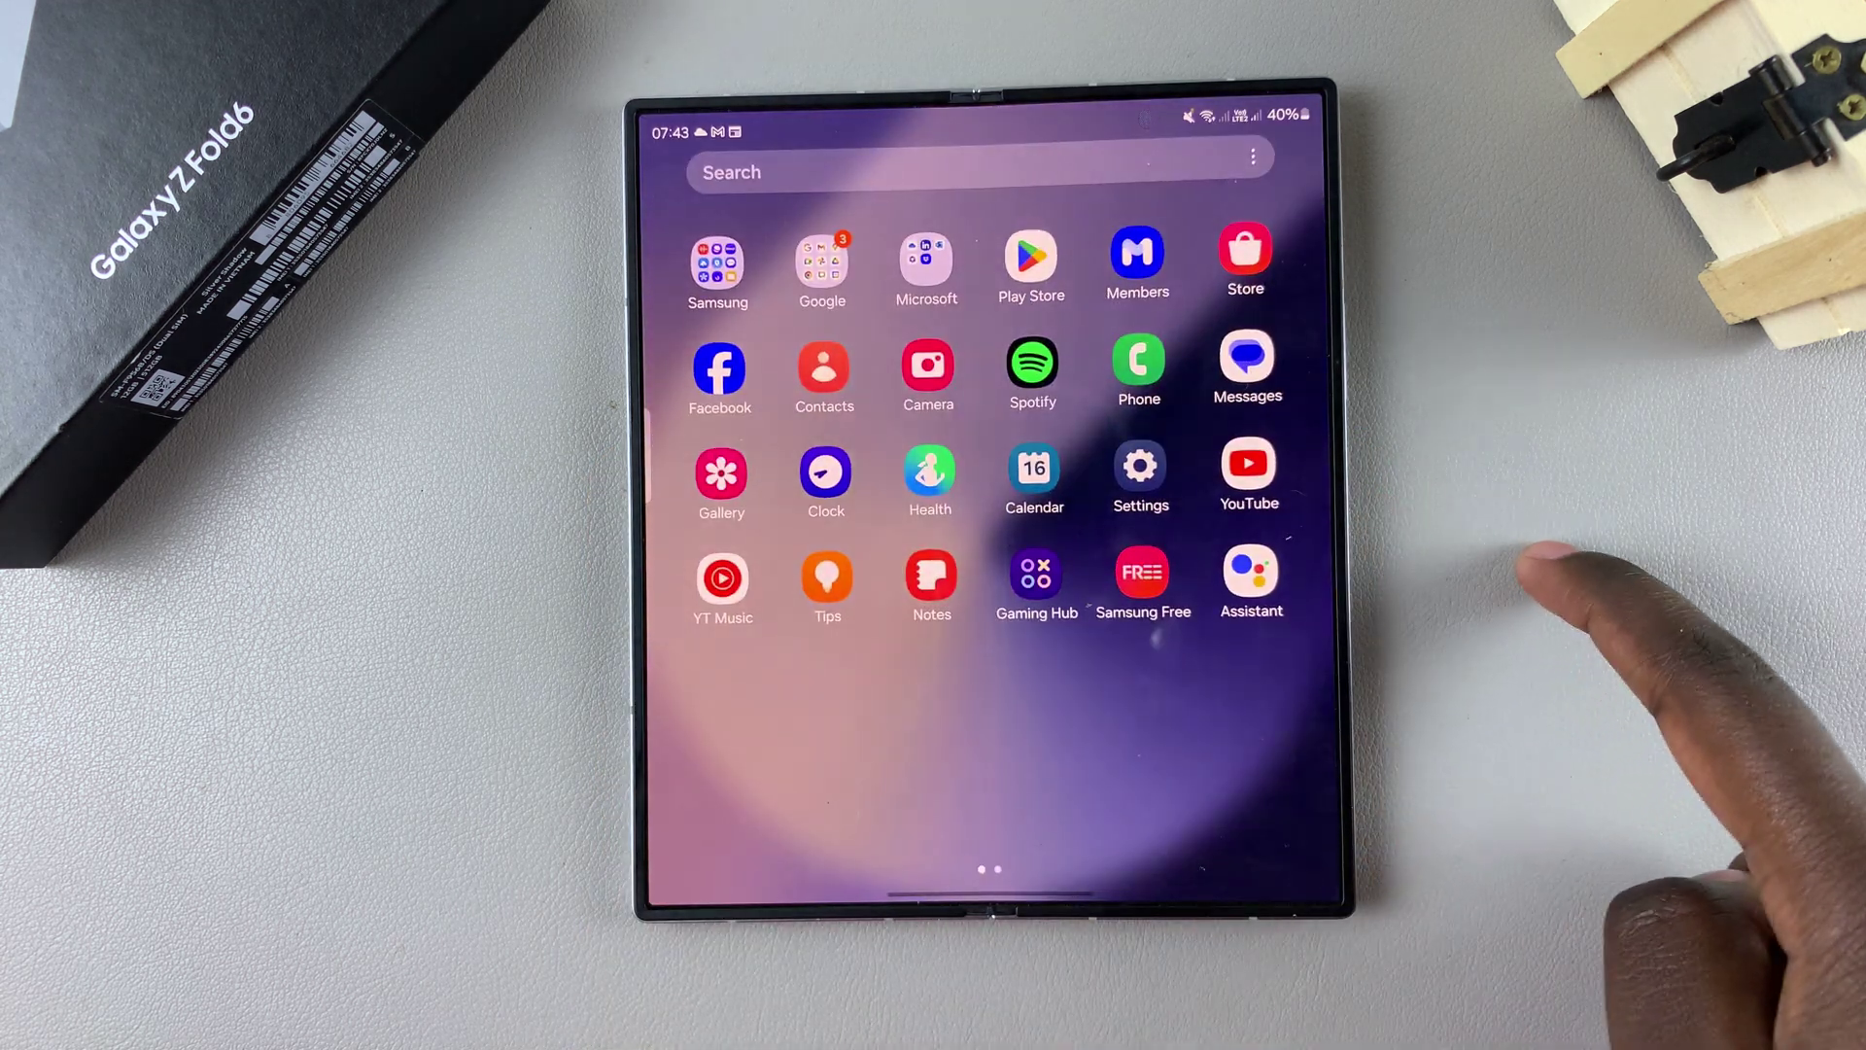
pyautogui.click(1140, 466)
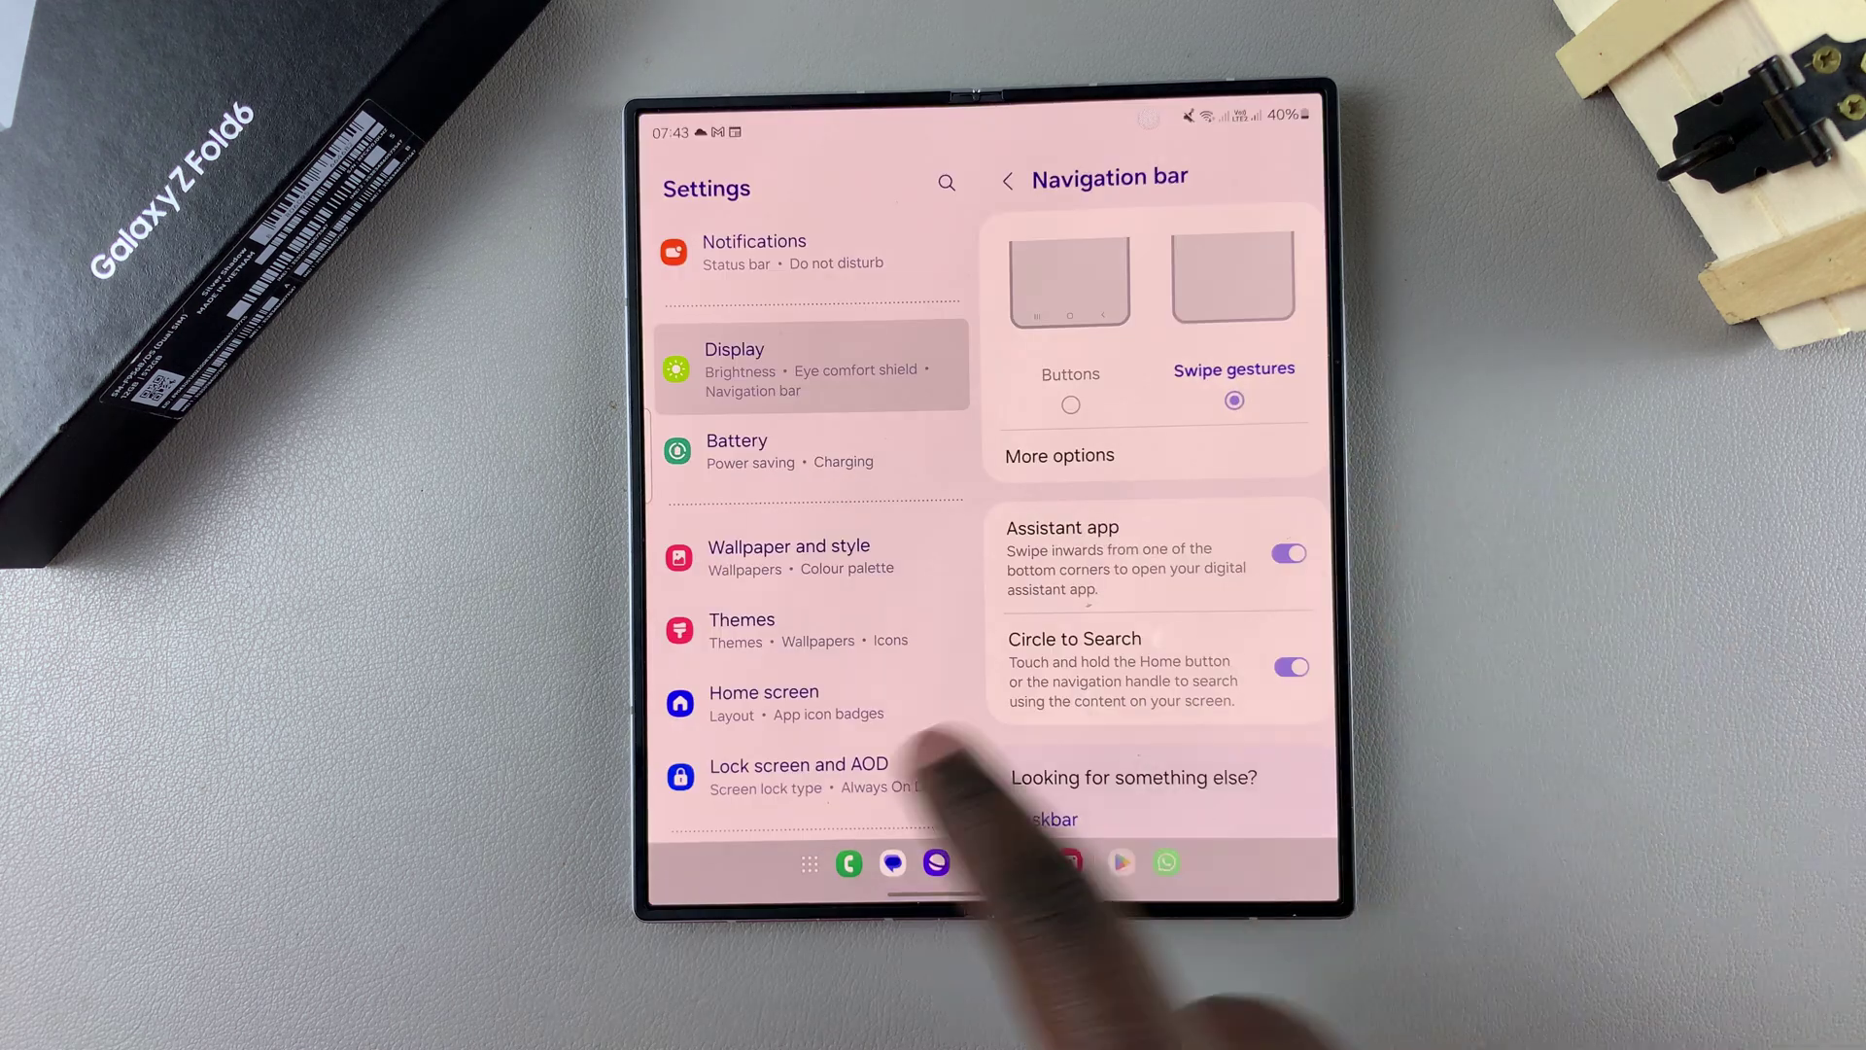
pyautogui.moveTo(1327, 628); pyautogui.dragTo(1250, 671)
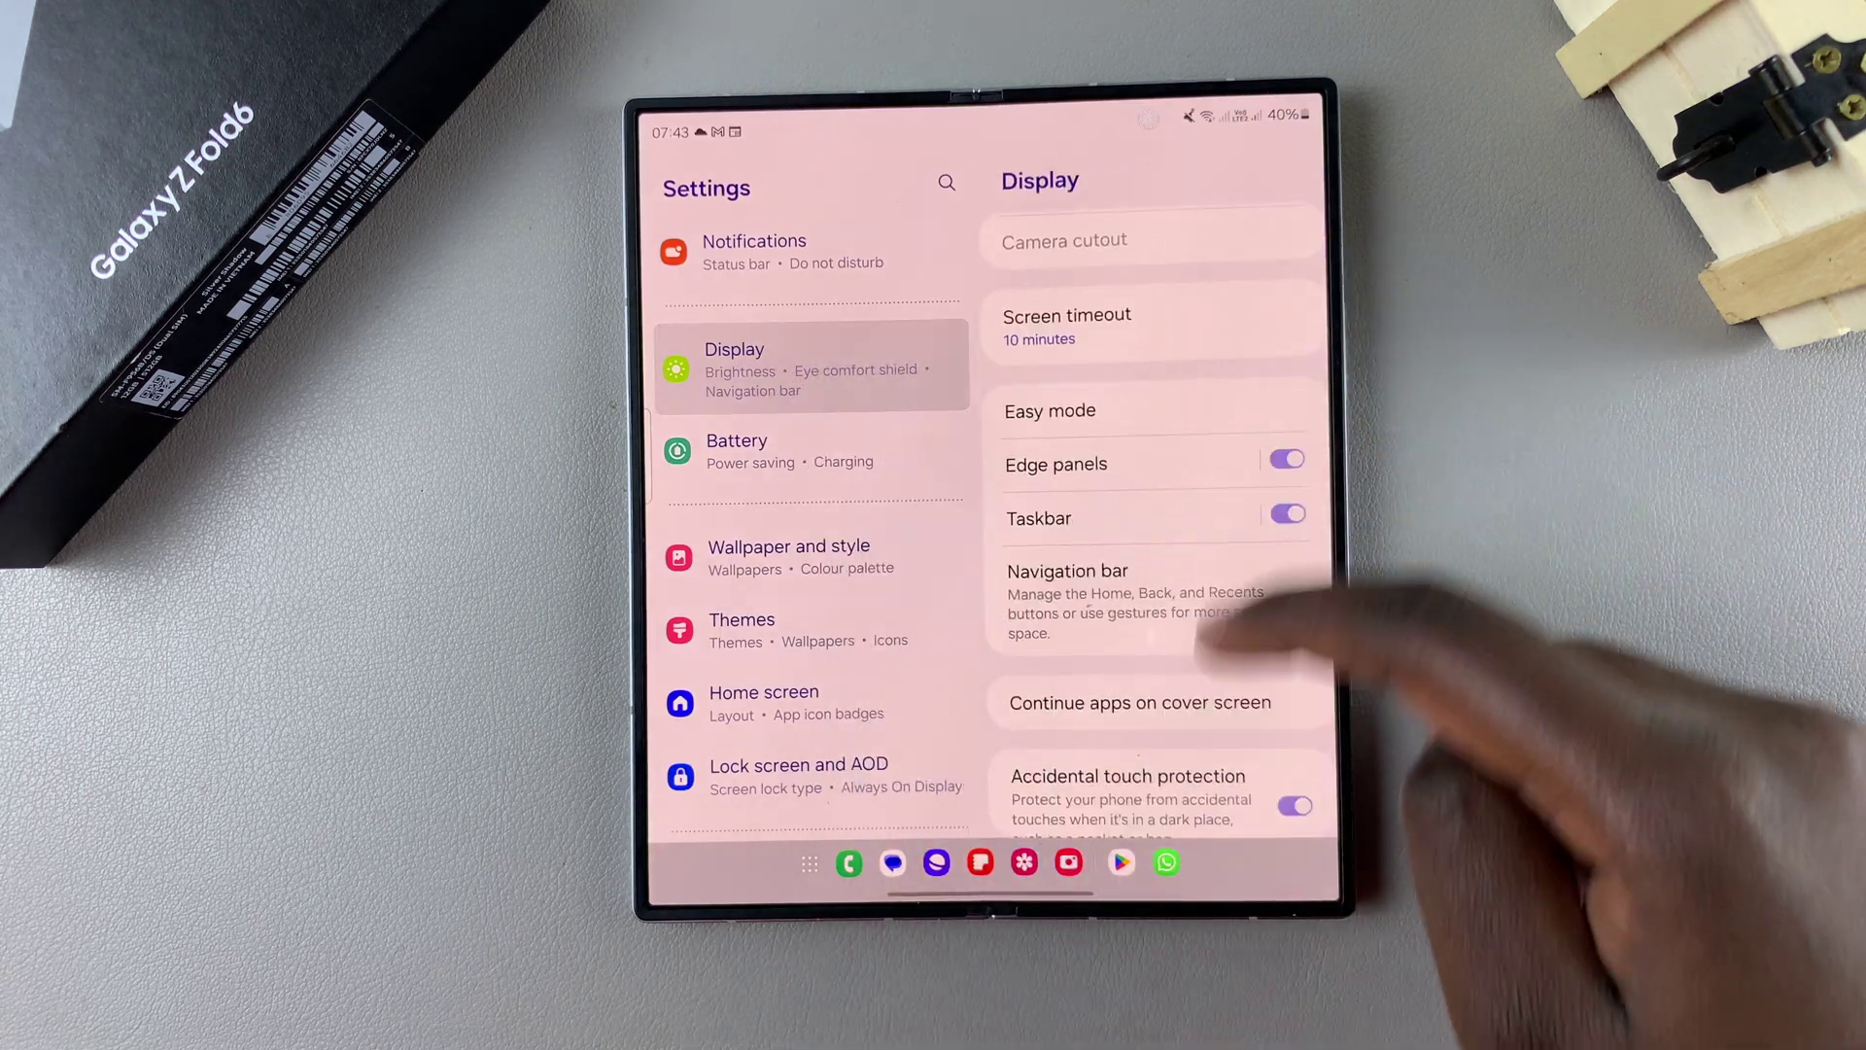
pyautogui.scroll(-3, 1239, 656)
pyautogui.click(1138, 313)
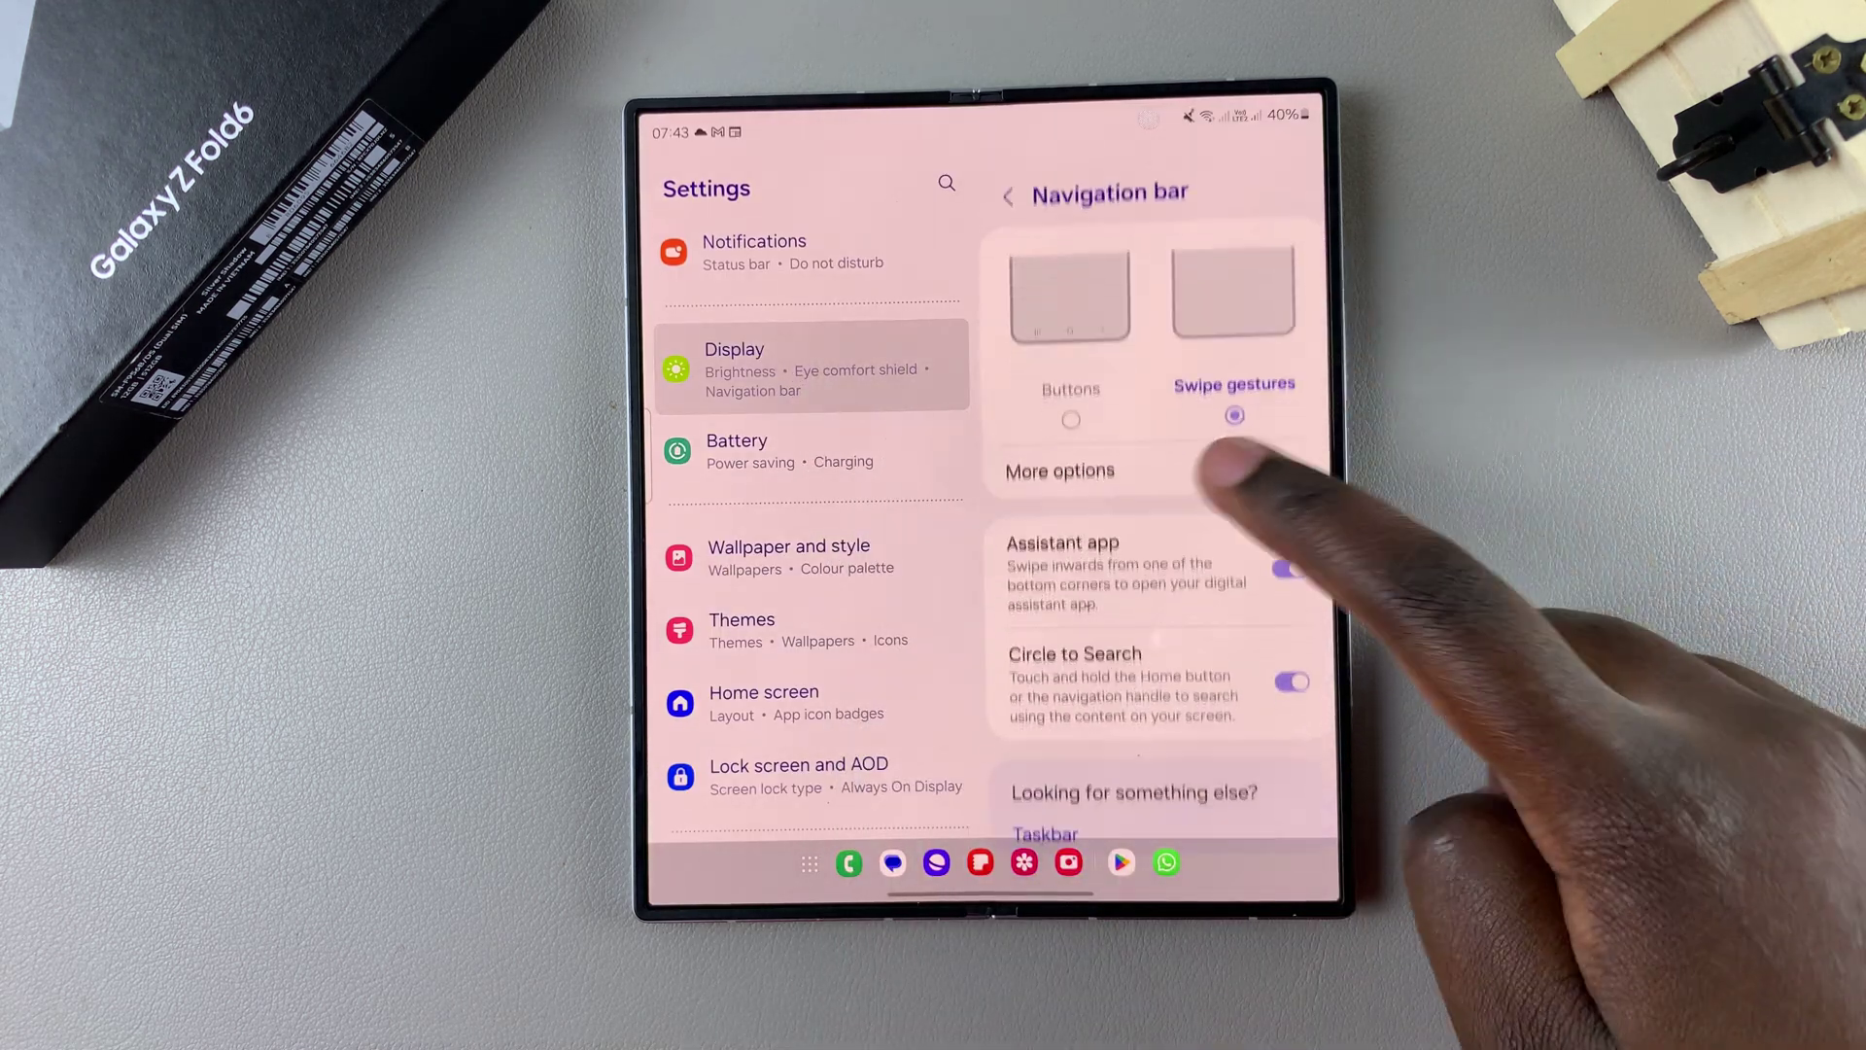
pyautogui.click(1072, 351)
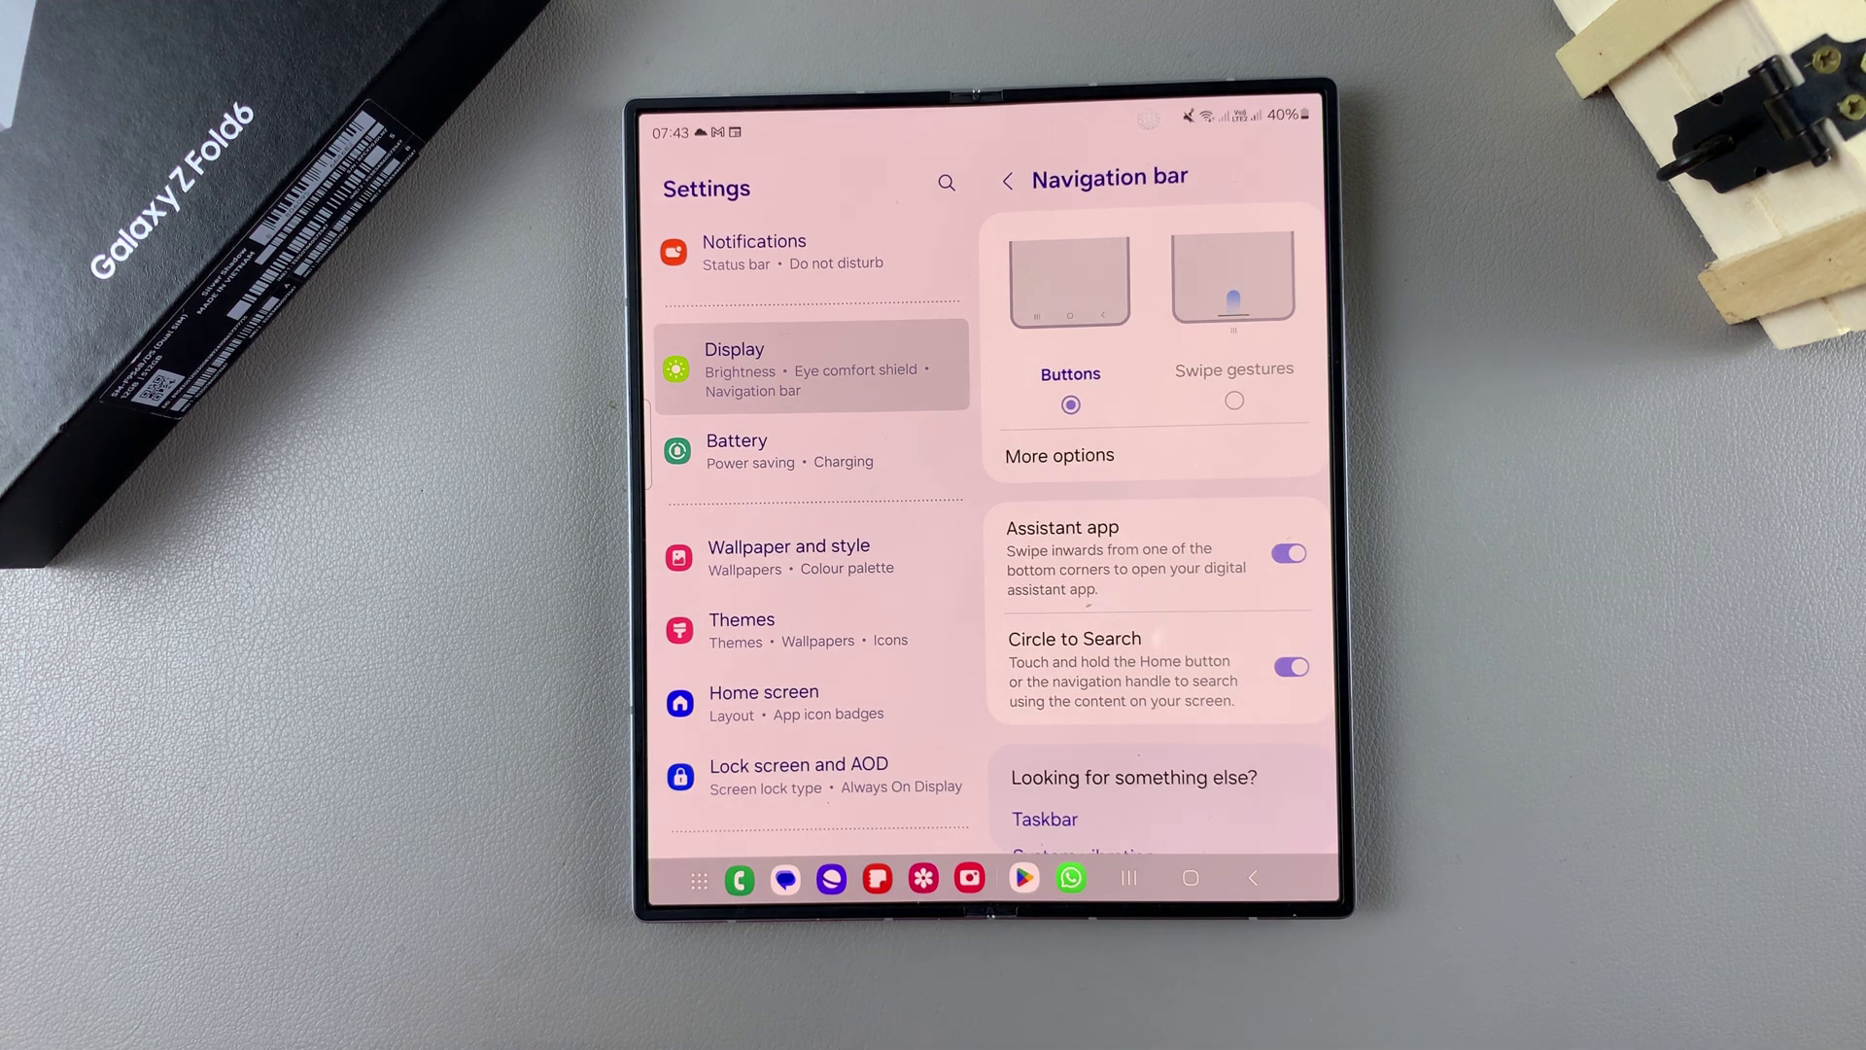
# Show Recents with the button, then return to the home screen.
pyautogui.click(1128, 878)
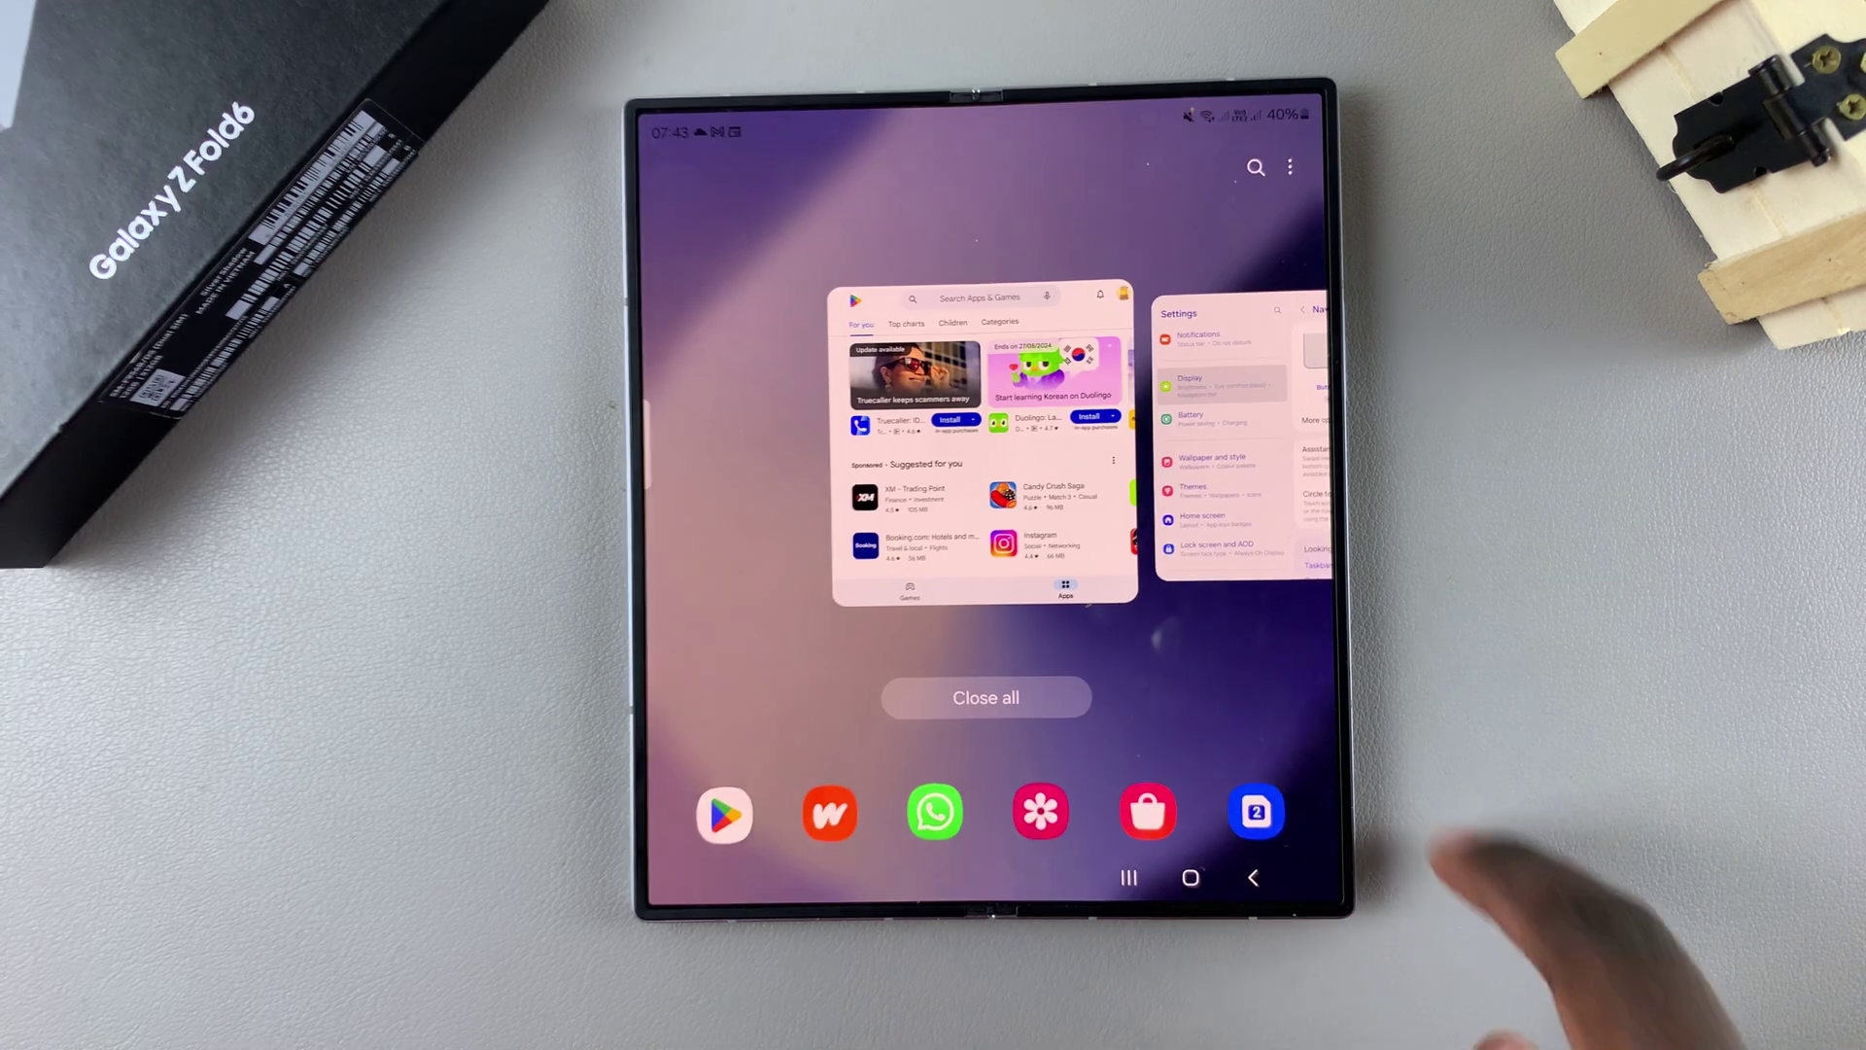
pyautogui.moveTo(1188, 482); pyautogui.dragTo(1306, 219)
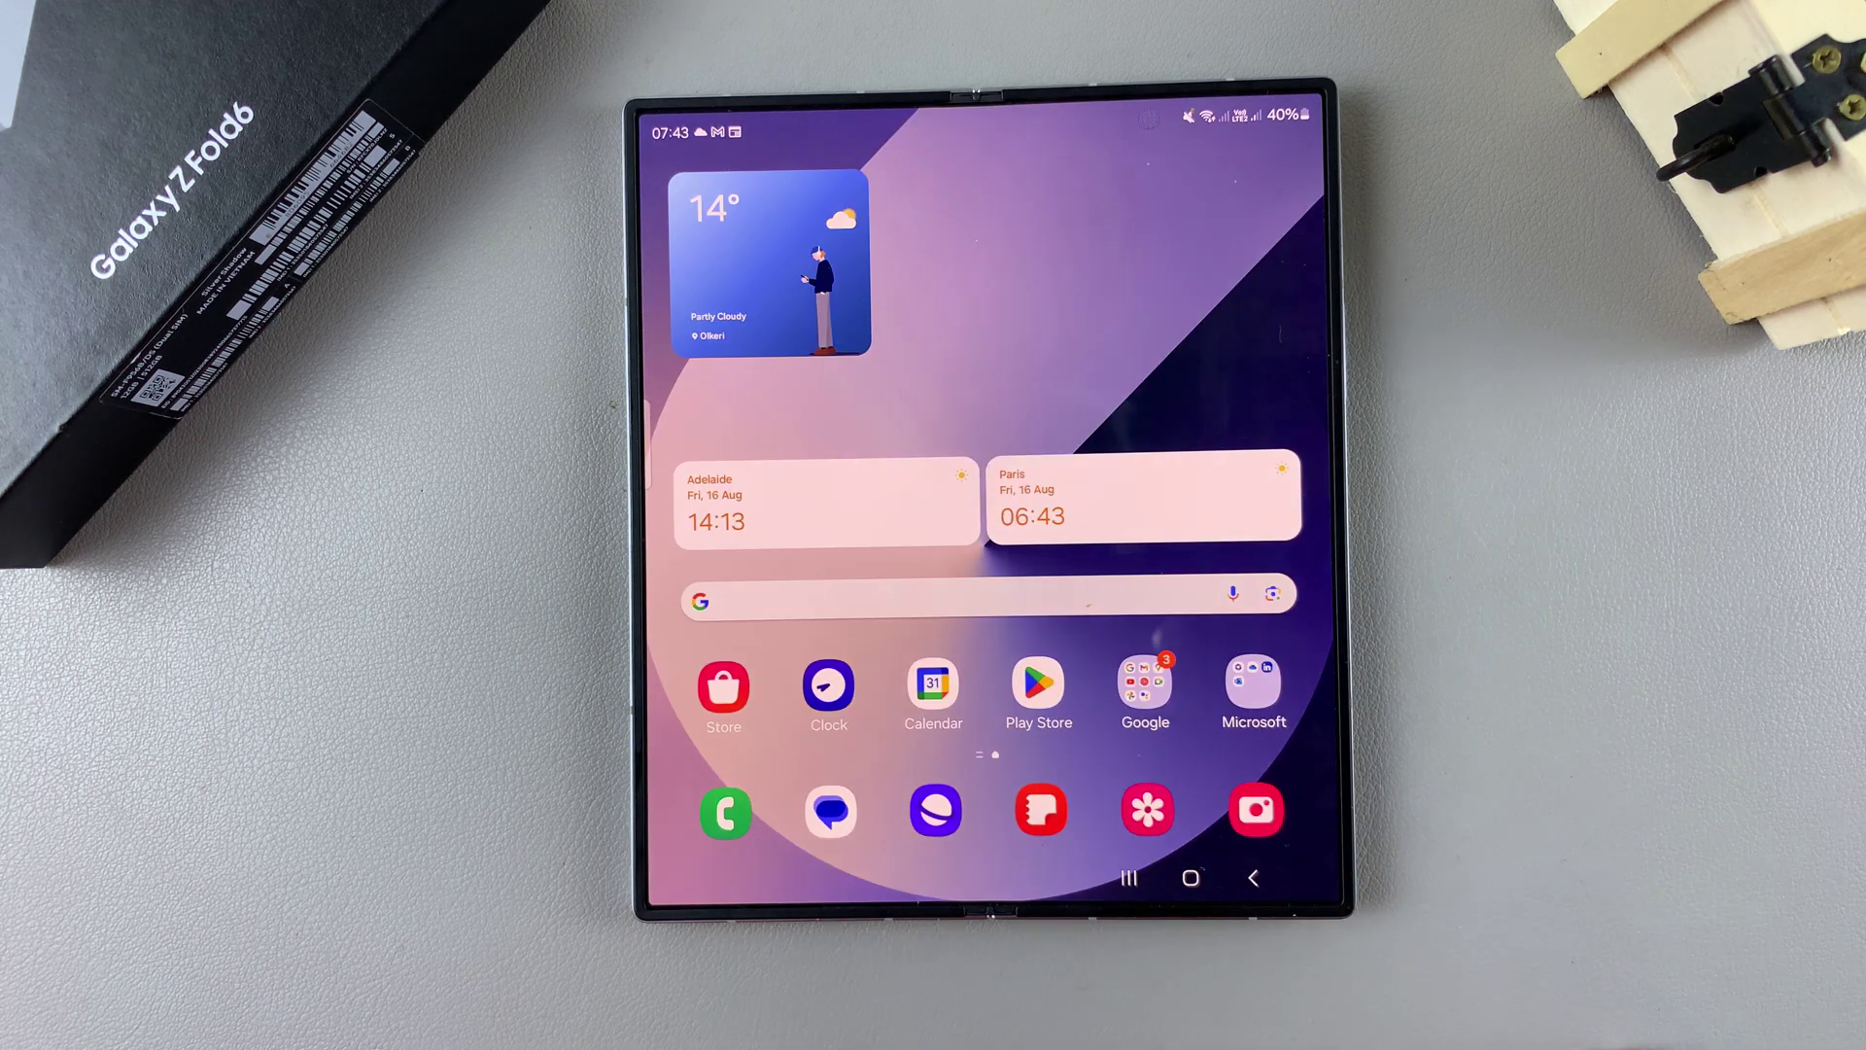